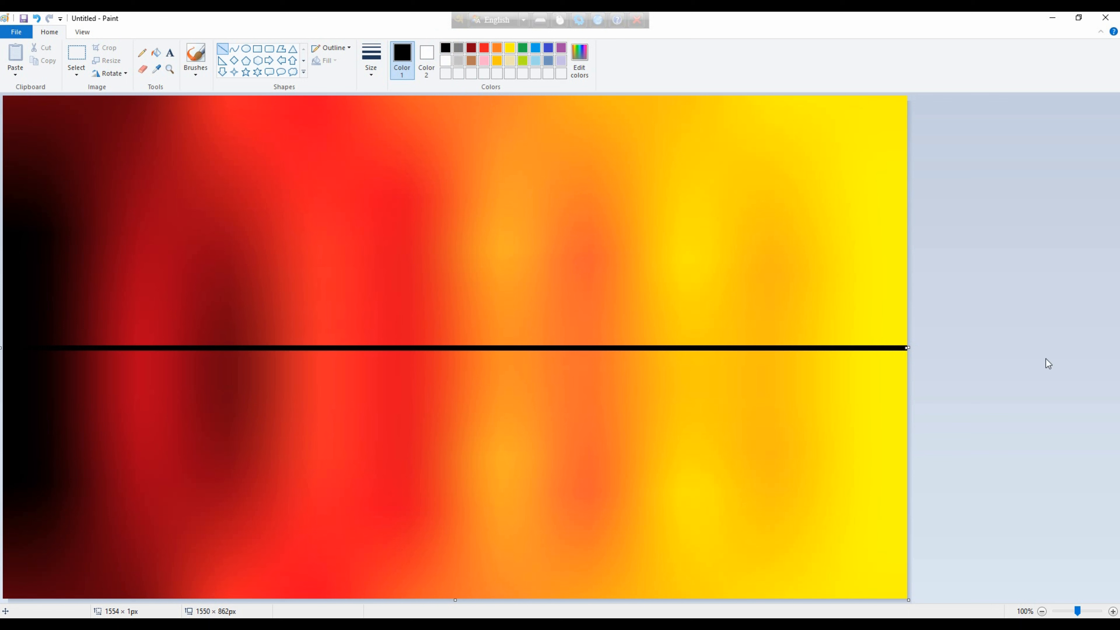
# Thicken the horizontal line across the middle of the canvas into a solid black band
pyautogui.press('Up')
pyautogui.press('Up')
pyautogui.press('Up')
pyautogui.press('Up')
pyautogui.press('Up')
pyautogui.press('Up')
pyautogui.press('Up')
pyautogui.press('Up')
pyautogui.click(142, 52)
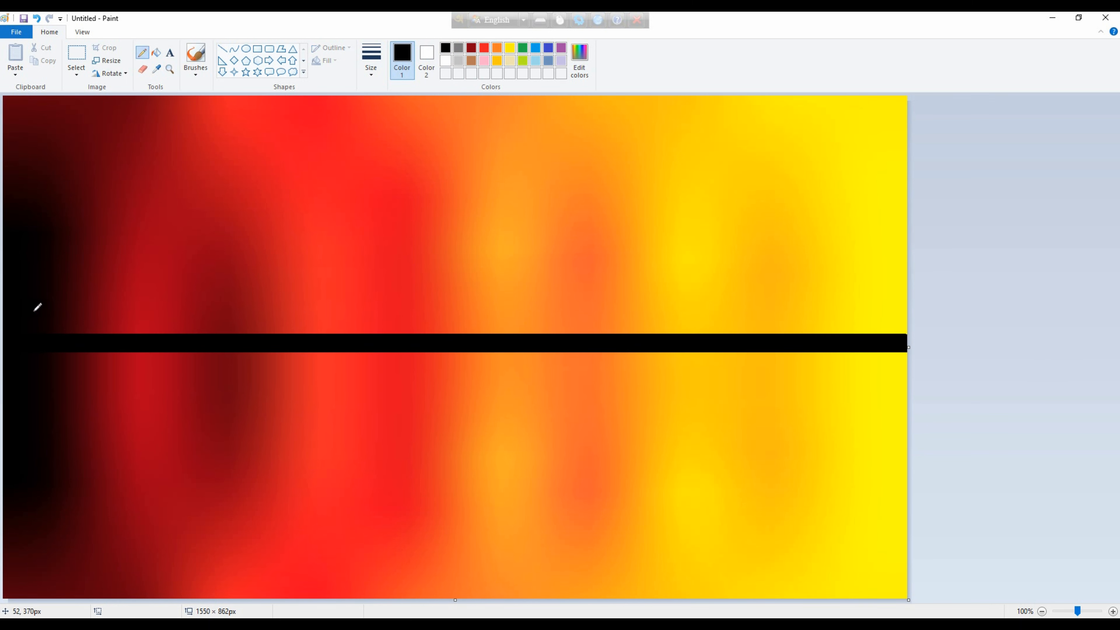
# Draw a jagged black mountain ridge outline just above the horizon band and start retracing it with a thicker brush
pyautogui.hotkey('ctrl', 'z')
pyautogui.click(371, 76)
pyautogui.click(390, 163)
pyautogui.moveTo(906, 334)
pyautogui.mouseDown()
pyautogui.moveTo(868, 311)
pyautogui.moveTo(740, 321)
pyautogui.moveTo(678, 307)
pyautogui.moveTo(637, 324)
pyautogui.moveTo(532, 306)
pyautogui.moveTo(486, 324)
pyautogui.moveTo(382, 310)
pyautogui.moveTo(227, 329)
pyautogui.moveTo(135, 321)
pyautogui.mouseUp()
pyautogui.click(195, 72)
pyautogui.click(196, 94)
pyautogui.moveTo(794, 327)
pyautogui.mouseDown()
pyautogui.moveTo(742, 326)
pyautogui.moveTo(727, 347)
pyautogui.moveTo(740, 334)
pyautogui.moveTo(696, 310)
pyautogui.moveTo(622, 332)
pyautogui.moveTo(531, 308)
pyautogui.moveTo(472, 328)
pyautogui.moveTo(371, 318)
pyautogui.mouseUp()
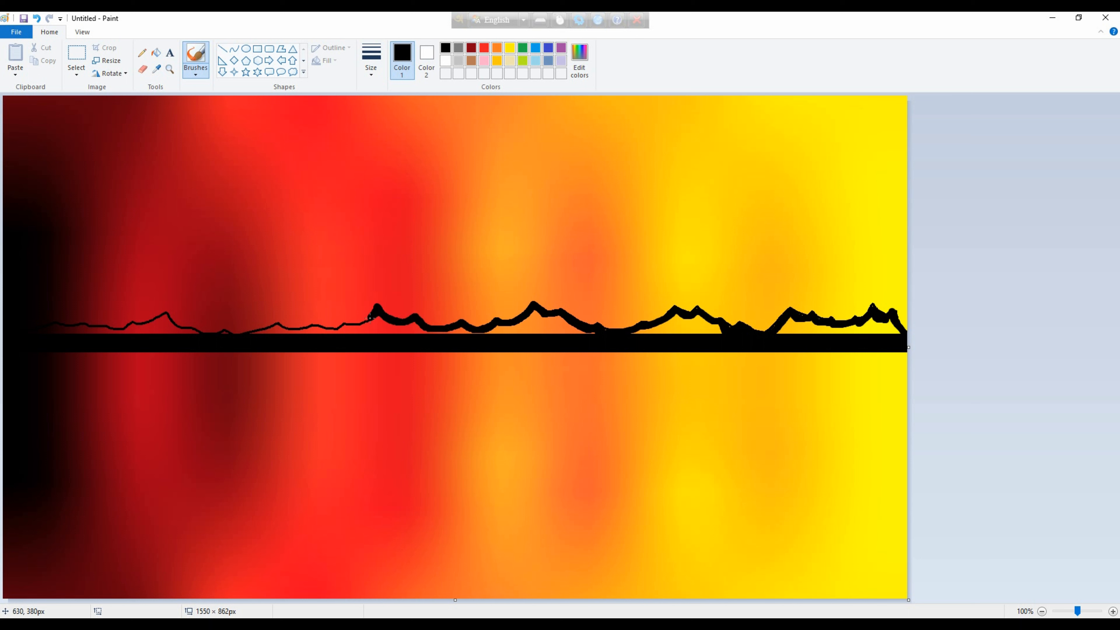
# Undo the last strokes, then brush over the remaining ridge outline and fill the mountains solid black down to the band
pyautogui.hotkey('ctrl', 'z')
pyautogui.hotkey('ctrl', 'z')
pyautogui.moveTo(592, 329)
pyautogui.mouseDown()
pyautogui.moveTo(703, 330)
pyautogui.moveTo(681, 313)
pyautogui.moveTo(699, 307)
pyautogui.moveTo(675, 303)
pyautogui.moveTo(637, 334)
pyautogui.moveTo(669, 309)
pyautogui.moveTo(711, 340)
pyautogui.moveTo(711, 325)
pyautogui.moveTo(637, 333)
pyautogui.moveTo(762, 329)
pyautogui.moveTo(800, 319)
pyautogui.moveTo(790, 308)
pyautogui.moveTo(826, 316)
pyautogui.moveTo(784, 299)
pyautogui.moveTo(766, 331)
pyautogui.moveTo(821, 308)
pyautogui.moveTo(832, 323)
pyautogui.moveTo(895, 316)
pyautogui.moveTo(596, 327)
pyautogui.moveTo(559, 306)
pyautogui.moveTo(445, 328)
pyautogui.moveTo(380, 308)
pyautogui.moveTo(346, 326)
pyautogui.moveTo(305, 313)
pyautogui.moveTo(275, 324)
pyautogui.moveTo(293, 341)
pyautogui.moveTo(273, 322)
pyautogui.moveTo(237, 334)
pyautogui.moveTo(101, 325)
pyautogui.mouseUp()
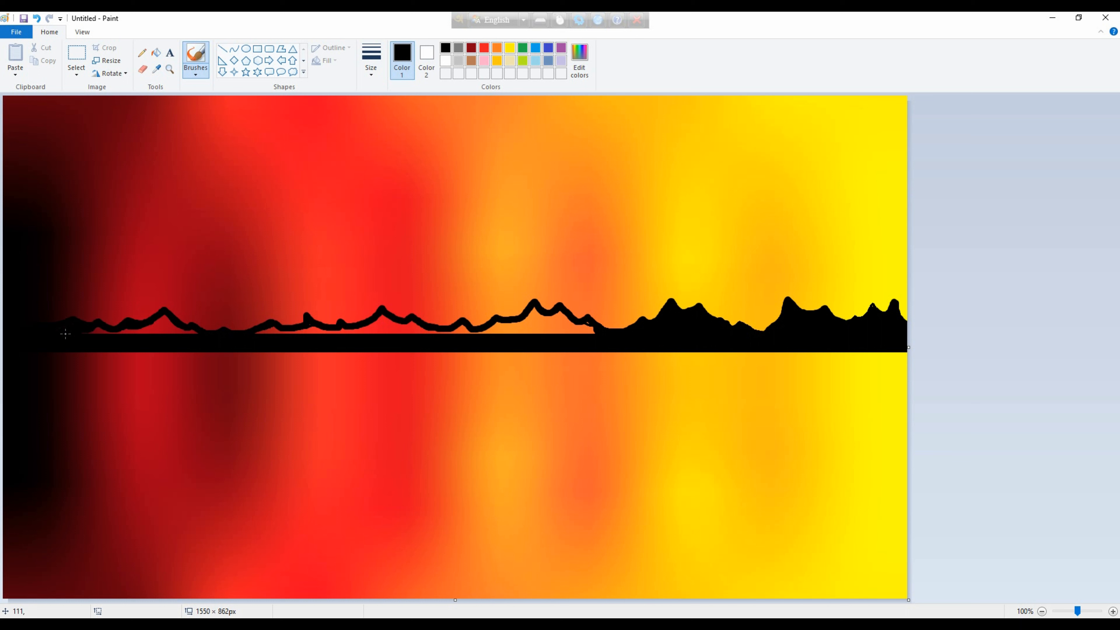
pyautogui.moveTo(160, 320)
pyautogui.mouseDown()
pyautogui.moveTo(186, 337)
pyautogui.moveTo(352, 333)
pyautogui.moveTo(381, 312)
pyautogui.moveTo(339, 321)
pyautogui.moveTo(341, 332)
pyautogui.moveTo(362, 319)
pyautogui.moveTo(332, 321)
pyautogui.moveTo(393, 334)
pyautogui.mouseUp()
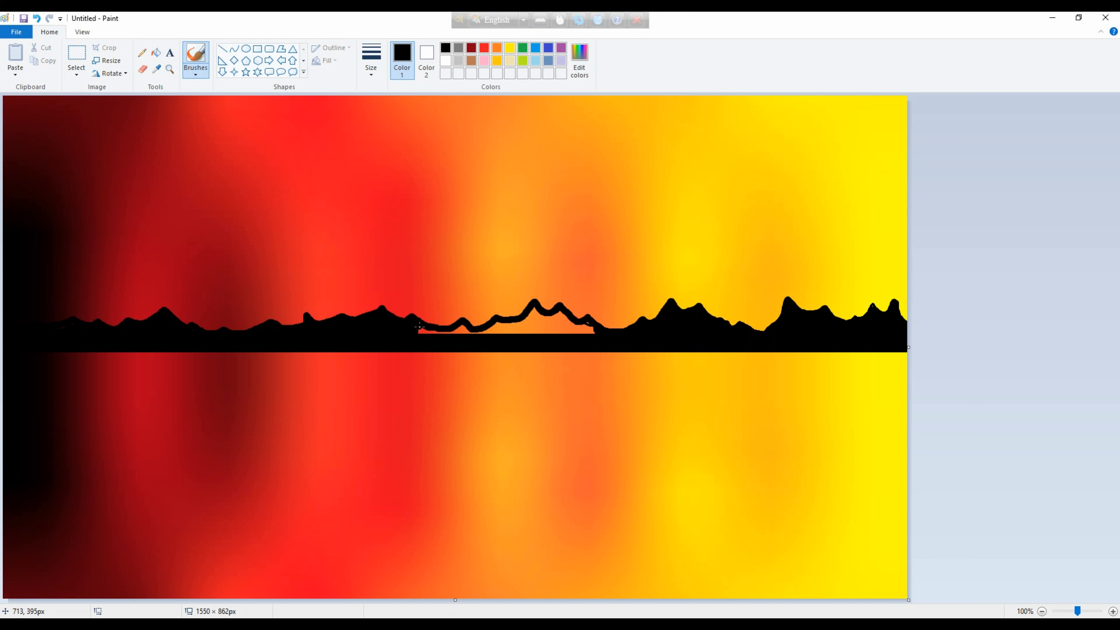
pyautogui.moveTo(484, 333)
pyautogui.mouseDown()
pyautogui.moveTo(532, 310)
pyautogui.moveTo(597, 339)
pyautogui.moveTo(516, 326)
pyautogui.mouseUp()
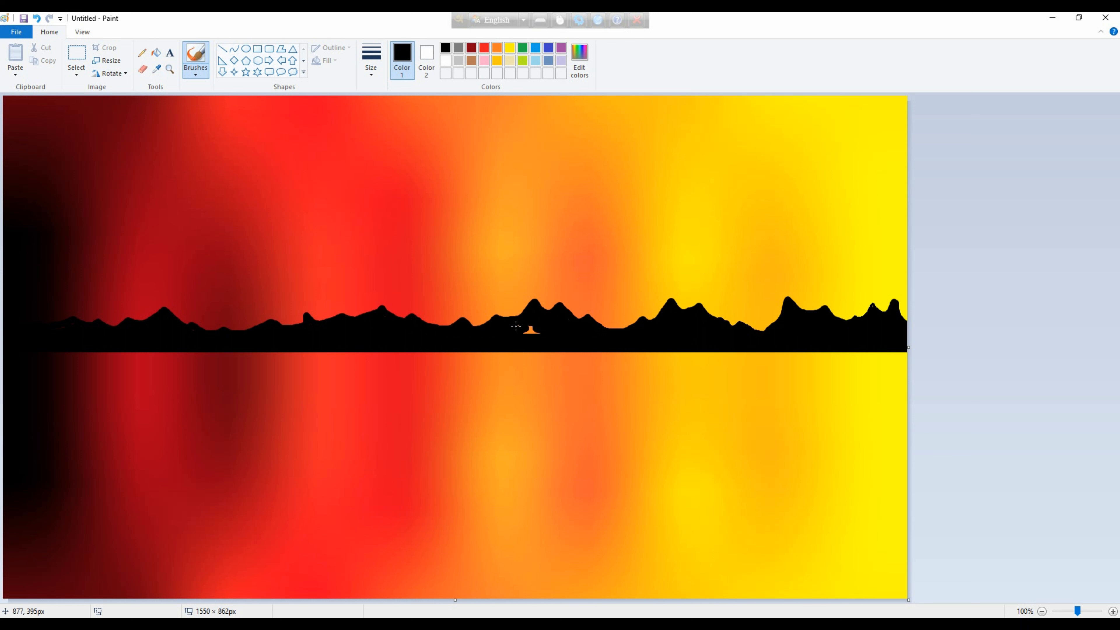
# Outline a pointed island below the horizon with black lines and curves, extending from the right edge of the canvas
pyautogui.click(222, 48)
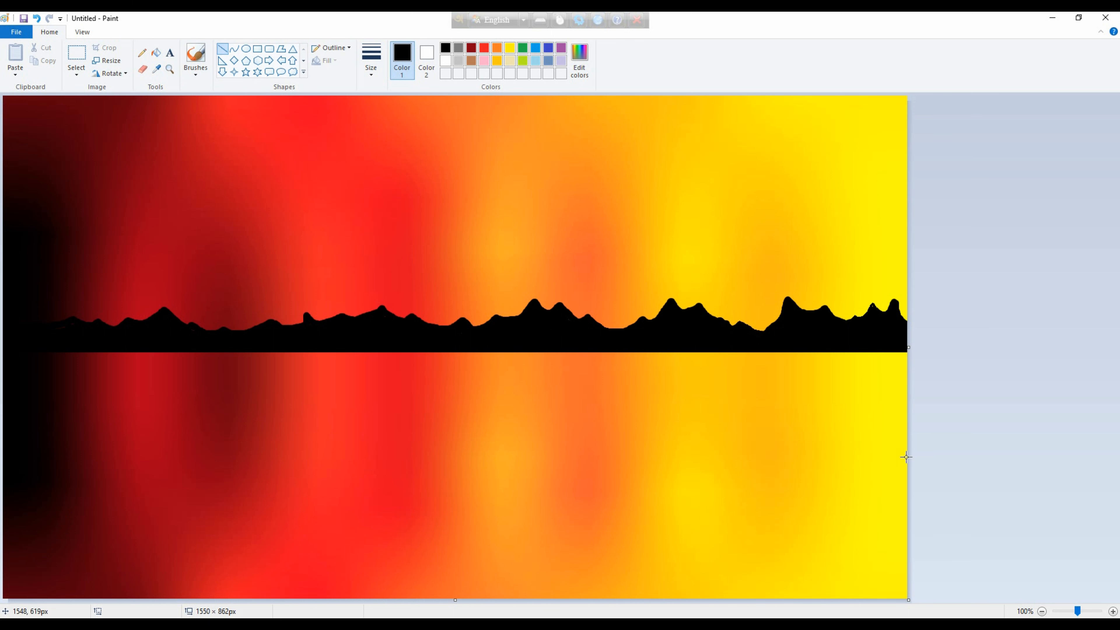
pyautogui.moveTo(906, 457)
pyautogui.mouseDown()
pyautogui.moveTo(697, 490)
pyautogui.moveTo(698, 474)
pyautogui.mouseUp()
pyautogui.click(234, 49)
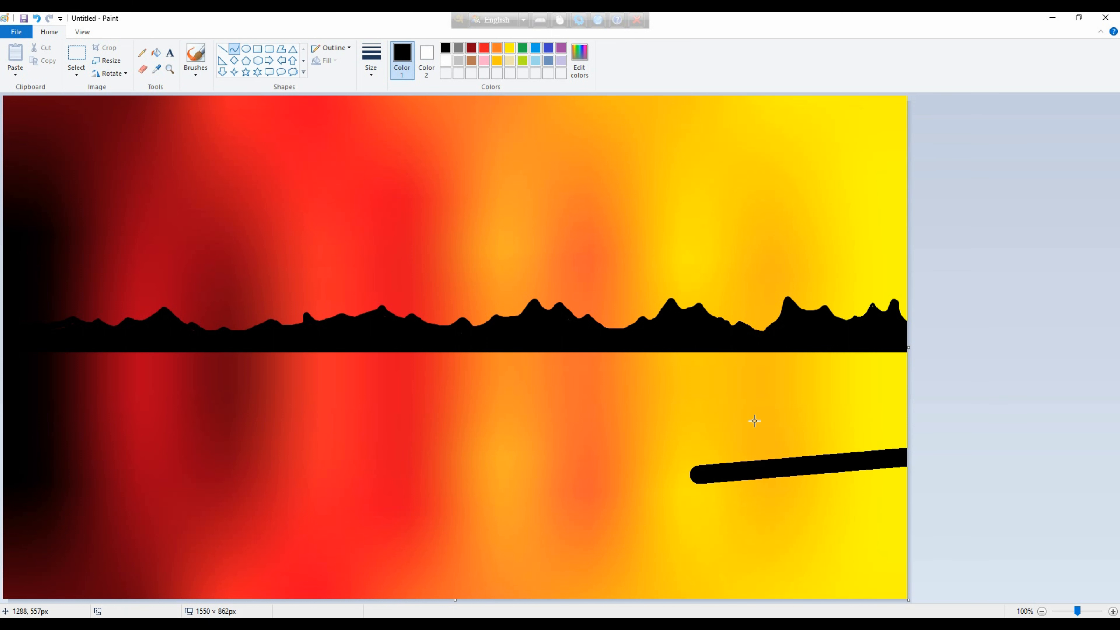
pyautogui.moveTo(909, 433); pyautogui.dragTo(669, 469)
pyautogui.click(756, 437)
pyautogui.click(756, 438)
pyautogui.moveTo(919, 494); pyautogui.dragTo(669, 472)
pyautogui.click(691, 496)
pyautogui.click(692, 496)
pyautogui.moveTo(933, 528); pyautogui.dragTo(706, 489)
pyautogui.click(708, 519)
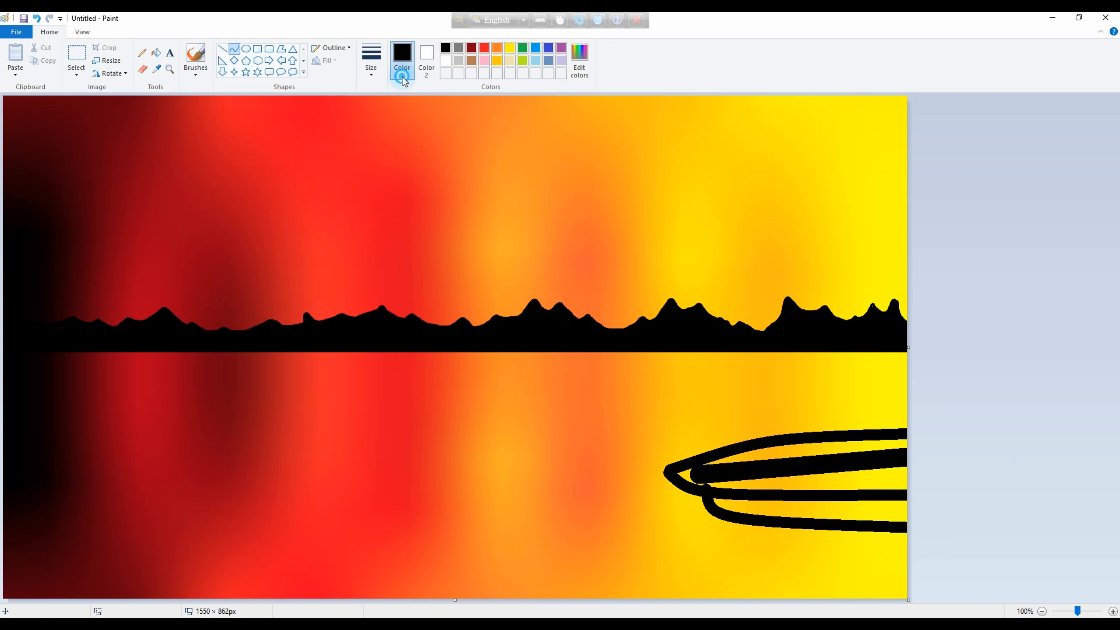
# Fill the inside of the island outline solid black with the brush
pyautogui.click(195, 73)
pyautogui.click(198, 95)
pyautogui.moveTo(770, 474)
pyautogui.mouseDown()
pyautogui.moveTo(902, 444)
pyautogui.moveTo(685, 475)
pyautogui.moveTo(913, 474)
pyautogui.moveTo(721, 500)
pyautogui.moveTo(909, 495)
pyautogui.moveTo(883, 506)
pyautogui.moveTo(924, 500)
pyautogui.mouseUp()
pyautogui.moveTo(720, 500)
pyautogui.mouseDown()
pyautogui.moveTo(680, 478)
pyautogui.moveTo(715, 500)
pyautogui.mouseUp()
pyautogui.hotkey('ctrl', 'z')
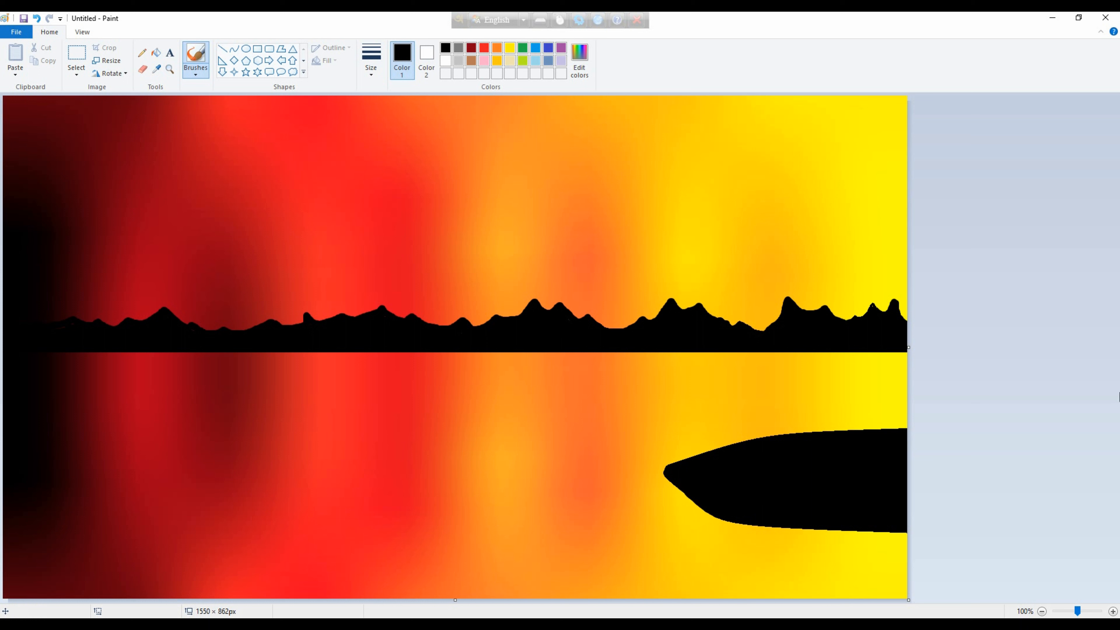
# Draw two adjacent black curves rising from the island to form the right palm trunk
pyautogui.click(234, 49)
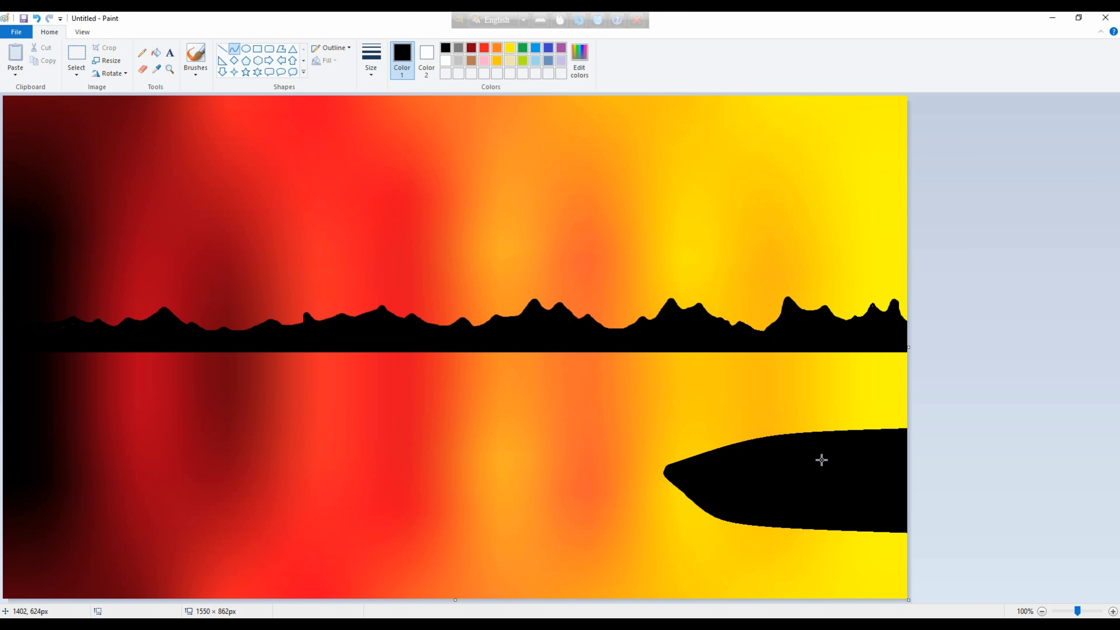
pyautogui.moveTo(819, 435)
pyautogui.mouseDown()
pyautogui.moveTo(702, 187)
pyautogui.moveTo(722, 195)
pyautogui.mouseUp()
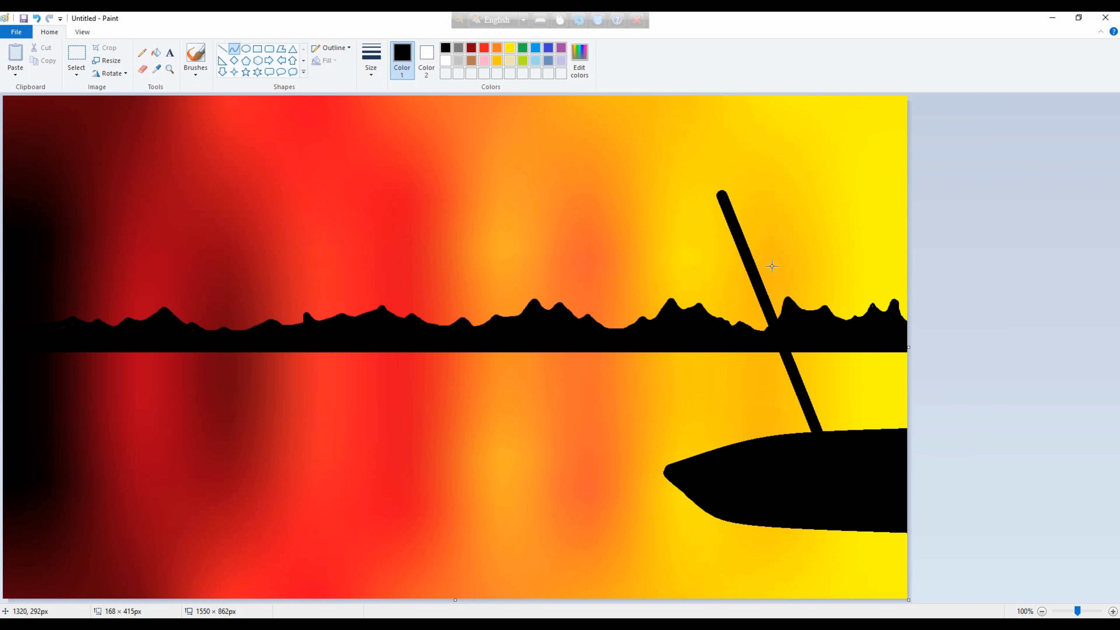
pyautogui.moveTo(771, 265); pyautogui.dragTo(729, 307)
pyautogui.click(729, 307)
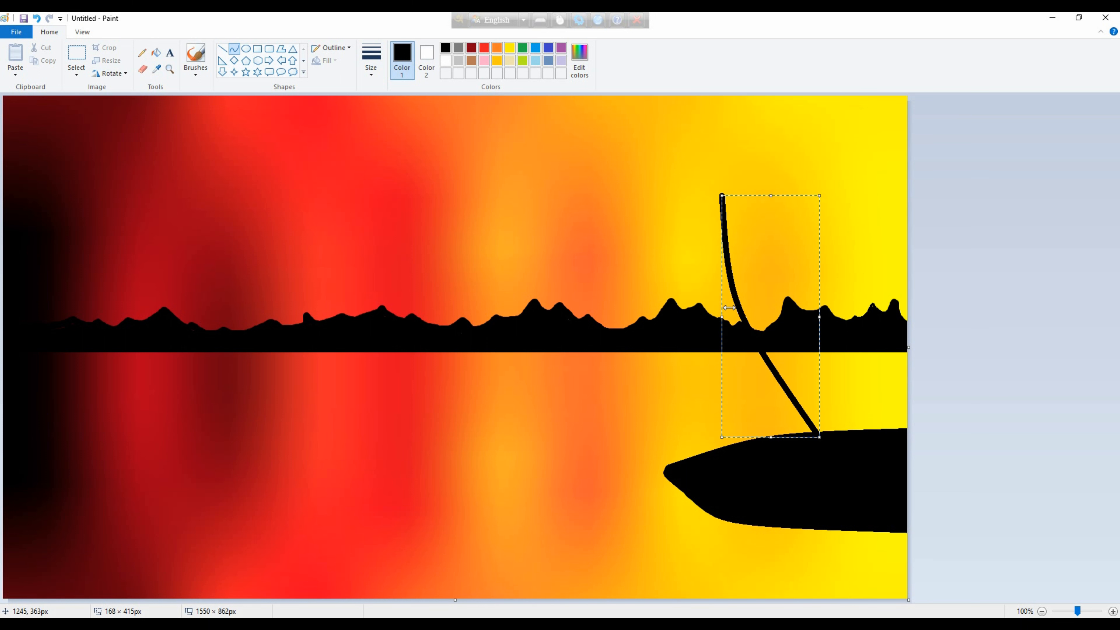
pyautogui.click(689, 210)
pyautogui.moveTo(724, 222)
pyautogui.mouseDown()
pyautogui.moveTo(822, 468)
pyautogui.moveTo(829, 436)
pyautogui.mouseUp()
pyautogui.moveTo(754, 301)
pyautogui.mouseDown()
pyautogui.moveTo(728, 285)
pyautogui.moveTo(735, 294)
pyautogui.mouseUp()
pyautogui.click(735, 293)
pyautogui.click(965, 311)
# Draw two adjacent black curves leaning left from the island to form the left palm trunk
pyautogui.moveTo(507, 240); pyautogui.dragTo(714, 450)
pyautogui.moveTo(645, 367)
pyautogui.mouseDown()
pyautogui.moveTo(563, 379)
pyautogui.moveTo(625, 408)
pyautogui.moveTo(620, 393)
pyautogui.moveTo(595, 388)
pyautogui.moveTo(632, 375)
pyautogui.mouseUp()
pyautogui.click(563, 379)
pyautogui.click(787, 468)
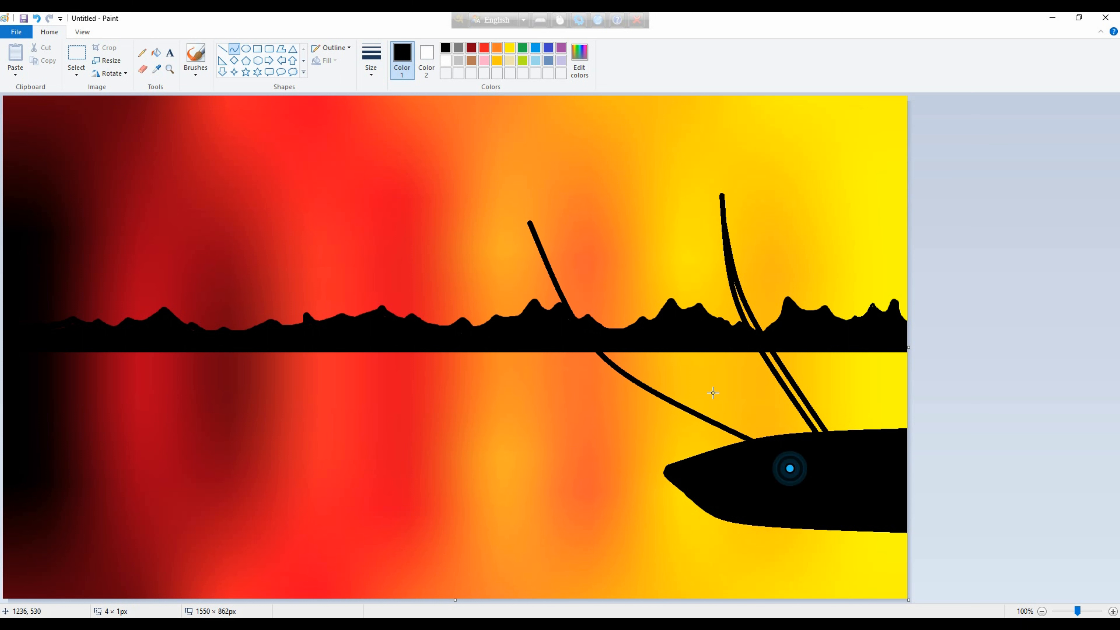
pyautogui.moveTo(525, 217)
pyautogui.mouseDown()
pyautogui.moveTo(655, 350)
pyautogui.moveTo(781, 446)
pyautogui.mouseUp()
pyautogui.moveTo(679, 343)
pyautogui.mouseDown()
pyautogui.moveTo(593, 345)
pyautogui.moveTo(595, 358)
pyautogui.mouseUp()
pyautogui.click(595, 358)
pyautogui.click(813, 362)
# Fill the gaps inside both palm trunks solid black with the brush
pyautogui.click(195, 70)
pyautogui.click(195, 92)
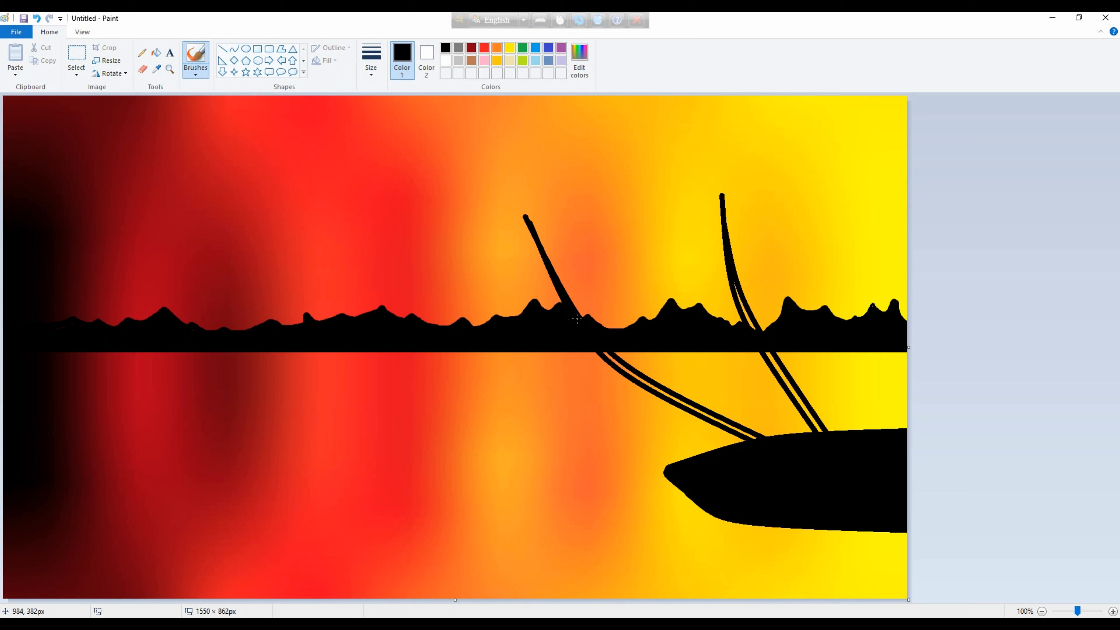
pyautogui.moveTo(634, 376); pyautogui.dragTo(756, 438)
pyautogui.hotkey('ctrl', 'z')
pyautogui.moveTo(735, 287); pyautogui.dragTo(819, 432)
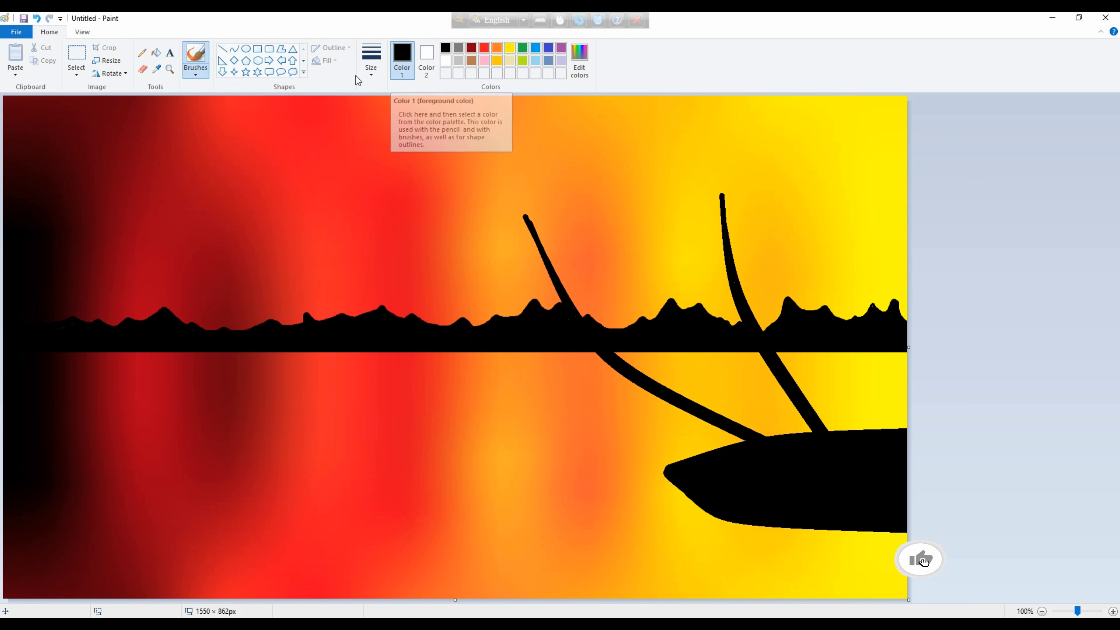
# Draw eight thin curved frond lines radiating from the top of the left palm trunk
pyautogui.click(234, 53)
pyautogui.moveTo(526, 216); pyautogui.dragTo(561, 376)
pyautogui.moveTo(549, 322); pyautogui.dragTo(517, 332)
pyautogui.moveTo(526, 217); pyautogui.dragTo(656, 357)
pyautogui.moveTo(552, 241); pyautogui.dragTo(635, 199)
pyautogui.moveTo(525, 216); pyautogui.dragTo(671, 216)
pyautogui.moveTo(525, 216); pyautogui.dragTo(625, 118)
pyautogui.moveTo(524, 216); pyautogui.dragTo(429, 361)
pyautogui.moveTo(525, 216); pyautogui.dragTo(348, 276)
pyautogui.moveTo(524, 216); pyautogui.dragTo(354, 167)
pyautogui.moveTo(432, 187)
pyautogui.mouseDown()
pyautogui.moveTo(412, 150)
pyautogui.moveTo(456, 156)
pyautogui.mouseUp()
pyautogui.moveTo(524, 216)
pyautogui.mouseDown()
pyautogui.moveTo(476, 139)
pyautogui.moveTo(466, 97)
pyautogui.mouseUp()
pyautogui.moveTo(496, 156)
pyautogui.mouseDown()
pyautogui.moveTo(467, 121)
pyautogui.moveTo(470, 95)
pyautogui.moveTo(490, 95)
pyautogui.mouseUp()
pyautogui.click(1063, 382)
# Draw seven thin curved frond lines radiating from the top of the right palm trunk
pyautogui.moveTo(719, 193); pyautogui.dragTo(859, 254)
pyautogui.moveTo(737, 173); pyautogui.dragTo(742, 167)
pyautogui.moveTo(828, 154); pyautogui.dragTo(834, 160)
pyautogui.click(698, 194)
pyautogui.moveTo(719, 193)
pyautogui.mouseDown()
pyautogui.moveTo(625, 190)
pyautogui.moveTo(594, 281)
pyautogui.moveTo(672, 157)
pyautogui.mouseUp()
pyautogui.moveTo(618, 153); pyautogui.dragTo(593, 160)
pyautogui.click(944, 141)
pyautogui.moveTo(722, 192)
pyautogui.mouseDown()
pyautogui.moveTo(863, 127)
pyautogui.moveTo(782, 86)
pyautogui.mouseUp()
pyautogui.moveTo(754, 121); pyautogui.dragTo(768, 134)
pyautogui.moveTo(721, 194); pyautogui.dragTo(620, 99)
pyautogui.moveTo(670, 147)
pyautogui.mouseDown()
pyautogui.moveTo(709, 119)
pyautogui.moveTo(693, 123)
pyautogui.mouseUp()
pyautogui.click(1064, 230)
pyautogui.moveTo(721, 193); pyautogui.dragTo(749, 91)
pyautogui.moveTo(731, 150); pyautogui.dragTo(726, 118)
pyautogui.click(1046, 204)
# Add a thickened black curve along the right side of the right palm trunk to widen it
pyautogui.moveTo(723, 197)
pyautogui.mouseDown()
pyautogui.moveTo(756, 316)
pyautogui.moveTo(839, 430)
pyautogui.mouseUp()
pyautogui.moveTo(769, 295); pyautogui.dragTo(743, 300)
pyautogui.click(745, 295)
pyautogui.hotkey('ctrl', '+')
pyautogui.hotkey('ctrl', '+')
pyautogui.hotkey('ctrl', '+')
pyautogui.hotkey('ctrl', '+')
pyautogui.hotkey('ctrl', '+')
pyautogui.hotkey('ctrl', '+')
pyautogui.hotkey('ctrl', '+')
pyautogui.hotkey('ctrl', '+')
pyautogui.click(1058, 373)
# Add a black curve along the upper side of the left palm trunk to widen its base
pyautogui.moveTo(528, 219); pyautogui.dragTo(783, 440)
pyautogui.moveTo(590, 257); pyautogui.dragTo(609, 353)
pyautogui.click(605, 358)
pyautogui.click(1082, 438)
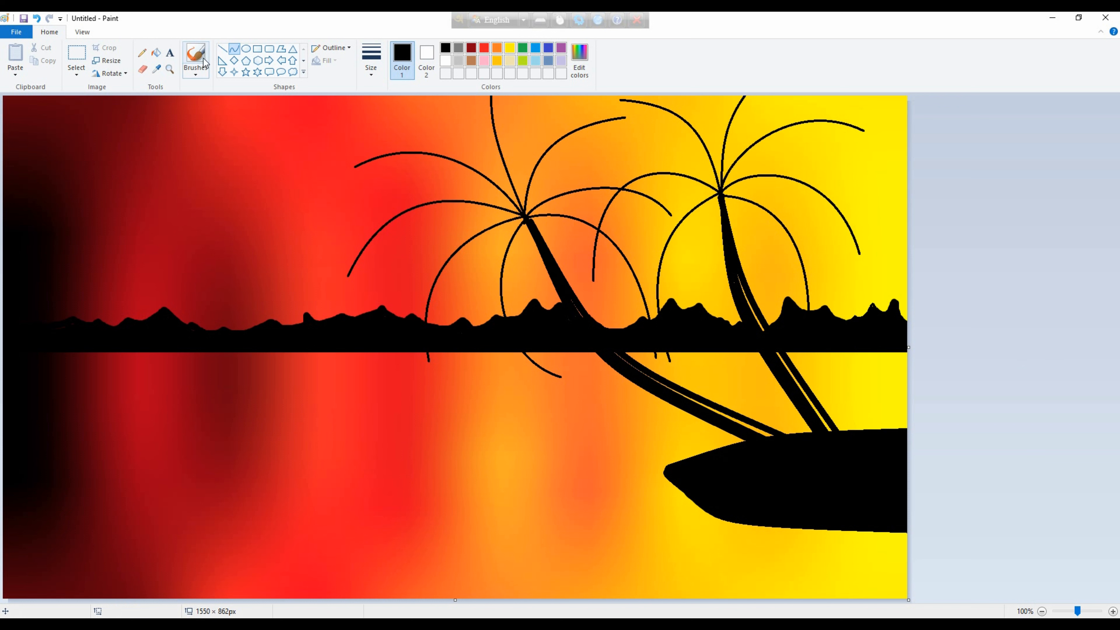
# Brush the gaps beside the new trunk curves solid black on both palms
pyautogui.click(195, 71)
pyautogui.click(196, 92)
pyautogui.moveTo(571, 294)
pyautogui.mouseDown()
pyautogui.moveTo(648, 377)
pyautogui.moveTo(736, 421)
pyautogui.moveTo(685, 396)
pyautogui.mouseUp()
pyautogui.moveTo(767, 334); pyautogui.dragTo(738, 277)
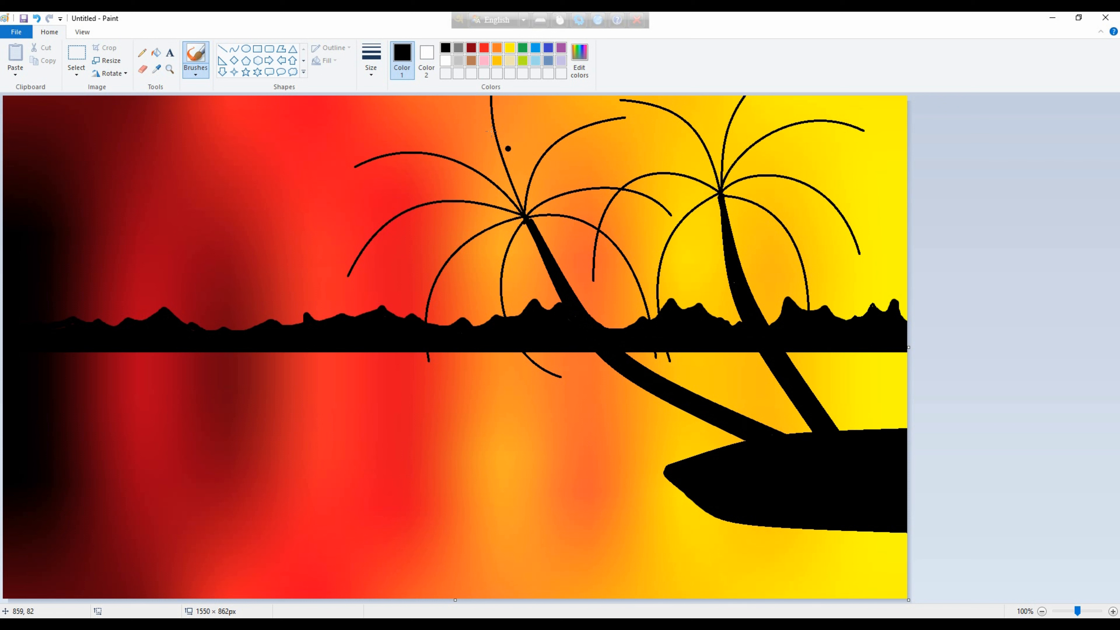
# Set Color 2 to black and draw a filled jagged polygon leaf, about 114 × 282 px, along the left palm's innermost hanging frond
pyautogui.click(281, 49)
pyautogui.click(426, 58)
pyautogui.click(445, 48)
pyautogui.moveTo(523, 217); pyautogui.dragTo(511, 238)
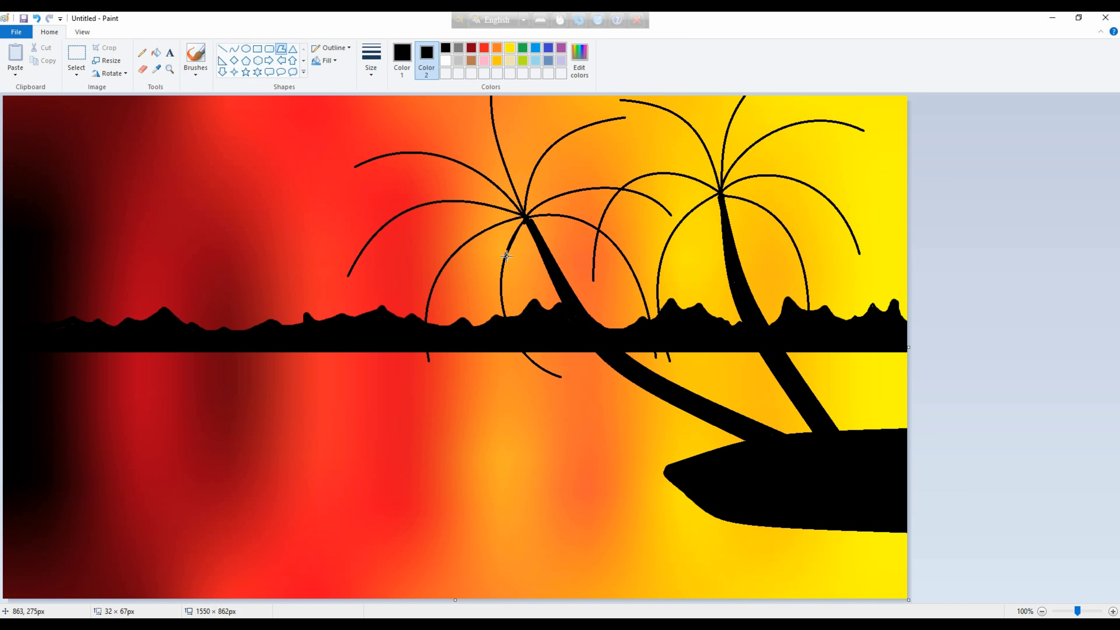
pyautogui.moveTo(506, 255); pyautogui.dragTo(504, 310)
pyautogui.click(514, 338)
pyautogui.click(532, 365)
pyautogui.click(567, 382)
pyautogui.click(552, 363)
pyautogui.click(564, 371)
pyautogui.click(550, 324)
pyautogui.click(545, 312)
pyautogui.click(531, 292)
pyautogui.moveTo(531, 291); pyautogui.dragTo(542, 302)
pyautogui.moveTo(542, 302)
pyautogui.mouseDown()
pyautogui.moveTo(521, 269)
pyautogui.moveTo(545, 294)
pyautogui.mouseUp()
pyautogui.moveTo(545, 293); pyautogui.dragTo(526, 222)
pyautogui.click(525, 218)
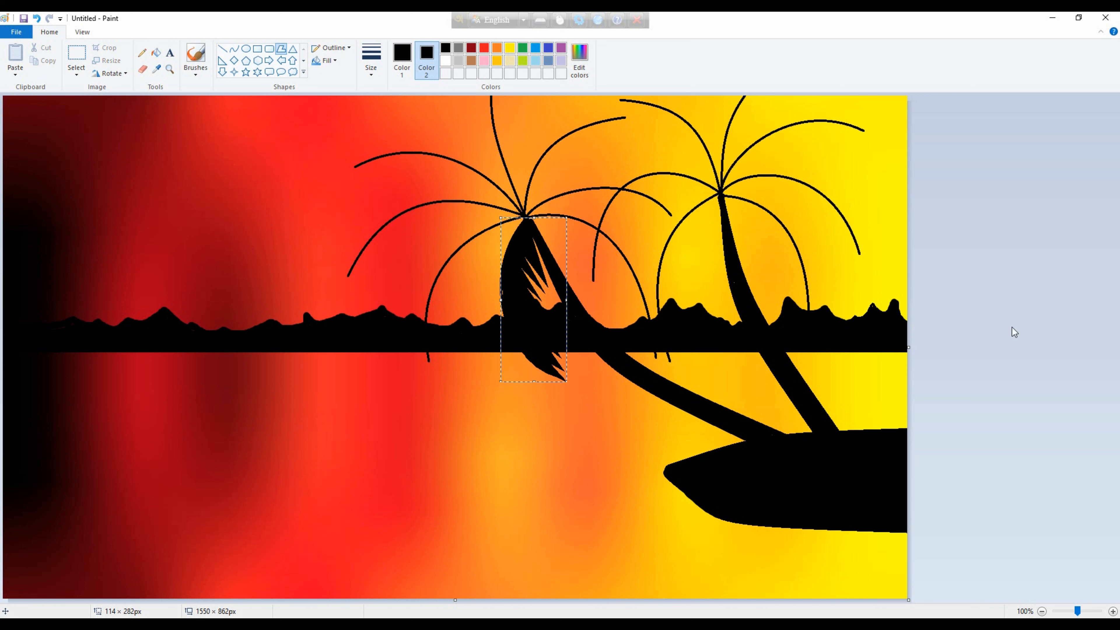
pyautogui.click(756, 349)
# Draw a black-filled polygon leaf with a jagged underside along the left palm's frond that arches down to the right
pyautogui.moveTo(528, 216); pyautogui.dragTo(614, 304)
pyautogui.click(611, 291)
pyautogui.click(614, 318)
pyautogui.click(603, 282)
pyautogui.click(608, 314)
pyautogui.click(595, 276)
pyautogui.click(600, 306)
pyautogui.click(589, 272)
pyautogui.click(592, 300)
pyautogui.click(576, 260)
pyautogui.click(583, 289)
pyautogui.click(565, 250)
# Shape the jagged underside of the black-filled polygon leaf, about 167 × 275 px, along the left palm's frond arching down to the left
pyautogui.click(434, 375)
pyautogui.click(431, 355)
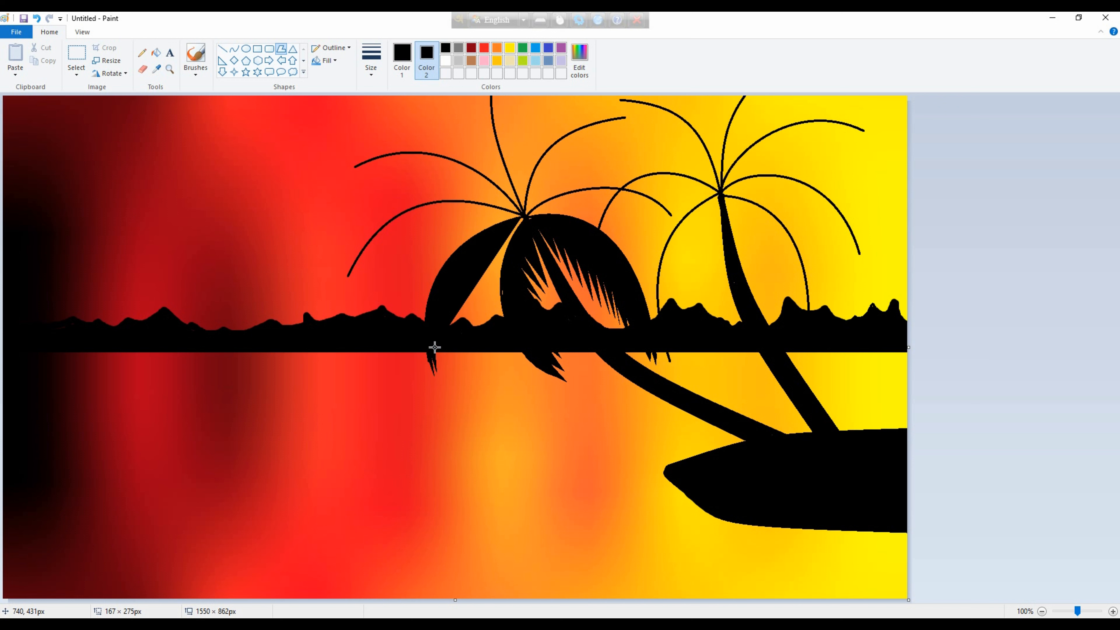
pyautogui.click(440, 364)
pyautogui.click(440, 337)
pyautogui.click(446, 358)
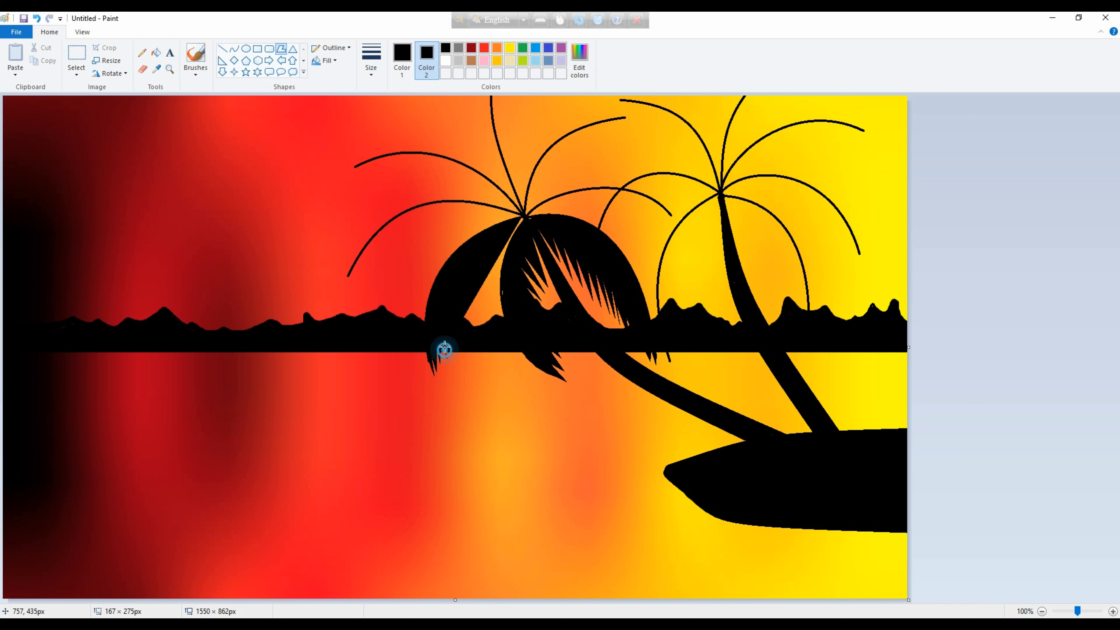
pyautogui.click(444, 330)
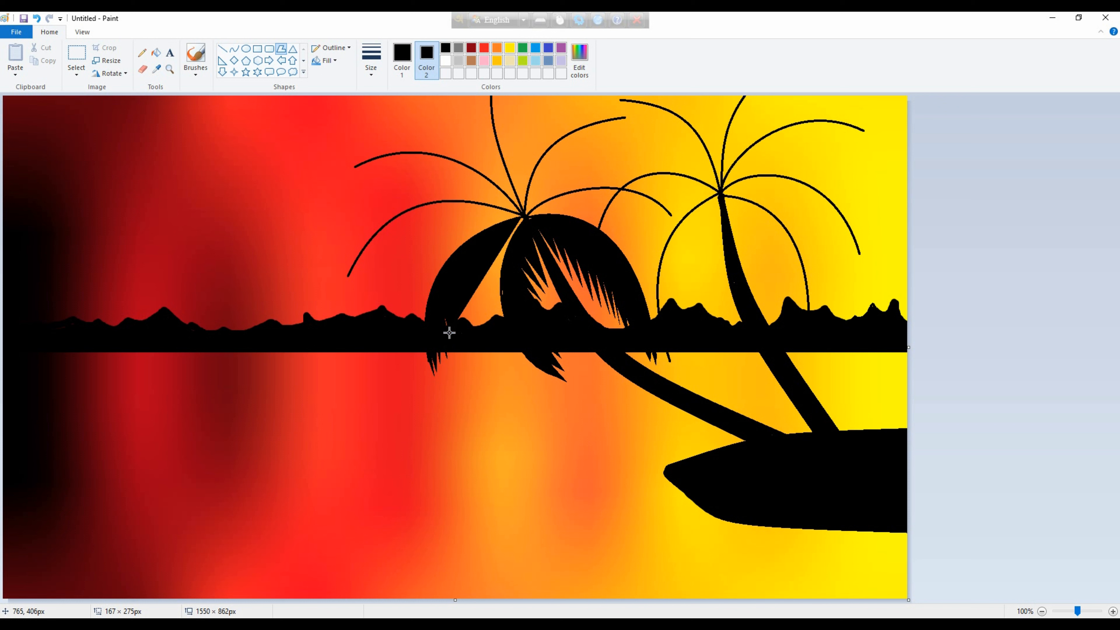
pyautogui.click(457, 293)
pyautogui.click(460, 312)
pyautogui.click(464, 280)
pyautogui.click(467, 305)
pyautogui.click(471, 268)
pyautogui.click(472, 297)
pyautogui.click(478, 260)
pyautogui.click(479, 288)
pyautogui.click(487, 252)
pyautogui.click(488, 279)
pyautogui.click(494, 246)
pyautogui.click(494, 270)
pyautogui.click(498, 262)
pyautogui.click(524, 217)
pyautogui.click(522, 216)
pyautogui.click(398, 266)
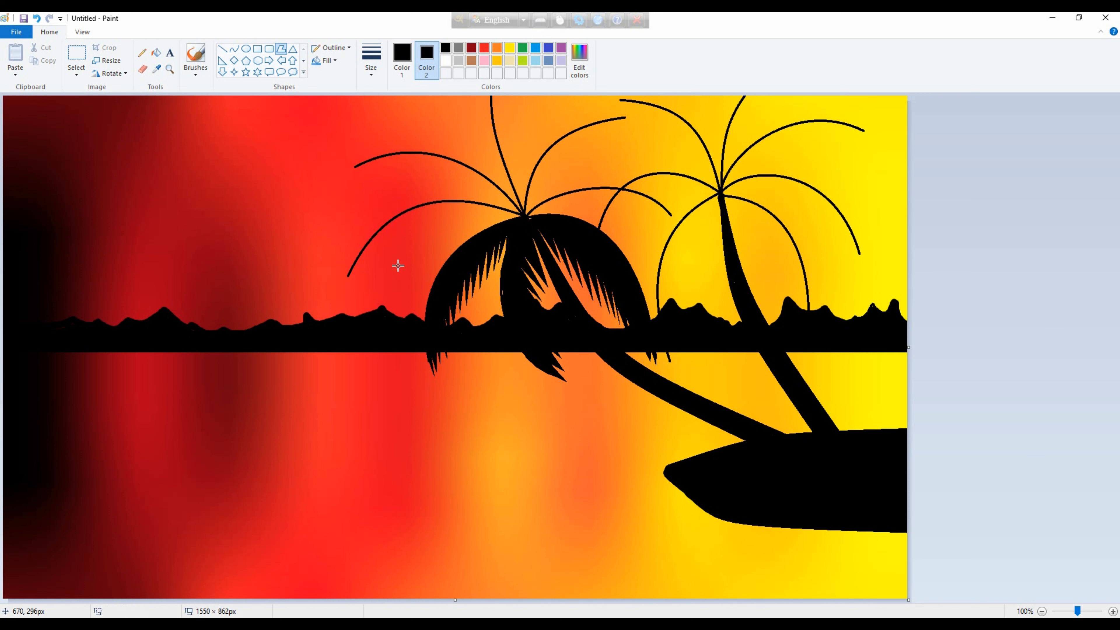
# Draw a black-filled polygon leaf with a jagged underside along the left palm's lower frond reaching out to the left
pyautogui.moveTo(523, 216); pyautogui.dragTo(505, 193)
pyautogui.click(454, 201)
pyautogui.click(423, 205)
pyautogui.click(392, 222)
pyautogui.click(368, 246)
pyautogui.click(346, 281)
# Trace the curved upper edge of a black-filled polygon leaf along the left palm's upper frond arching to the left
pyautogui.click(522, 216)
pyautogui.click(480, 174)
pyautogui.click(442, 157)
pyautogui.click(411, 152)
pyautogui.click(351, 167)
# Shape the jagged underside of the left palm's upper left leaf back to the crown and finish the polygon
pyautogui.click(345, 173)
pyautogui.click(365, 168)
pyautogui.click(354, 175)
pyautogui.click(384, 169)
pyautogui.click(363, 176)
pyautogui.click(405, 173)
pyautogui.click(374, 181)
pyautogui.click(422, 176)
pyautogui.click(387, 183)
pyautogui.click(433, 183)
pyautogui.click(404, 190)
pyautogui.click(447, 190)
pyautogui.click(415, 197)
pyautogui.click(465, 195)
pyautogui.click(482, 202)
pyautogui.click(524, 216)
pyautogui.click(1038, 239)
pyautogui.moveTo(528, 217); pyautogui.dragTo(547, 201)
pyautogui.click(564, 195)
pyautogui.click(591, 189)
pyautogui.click(621, 189)
pyautogui.click(649, 196)
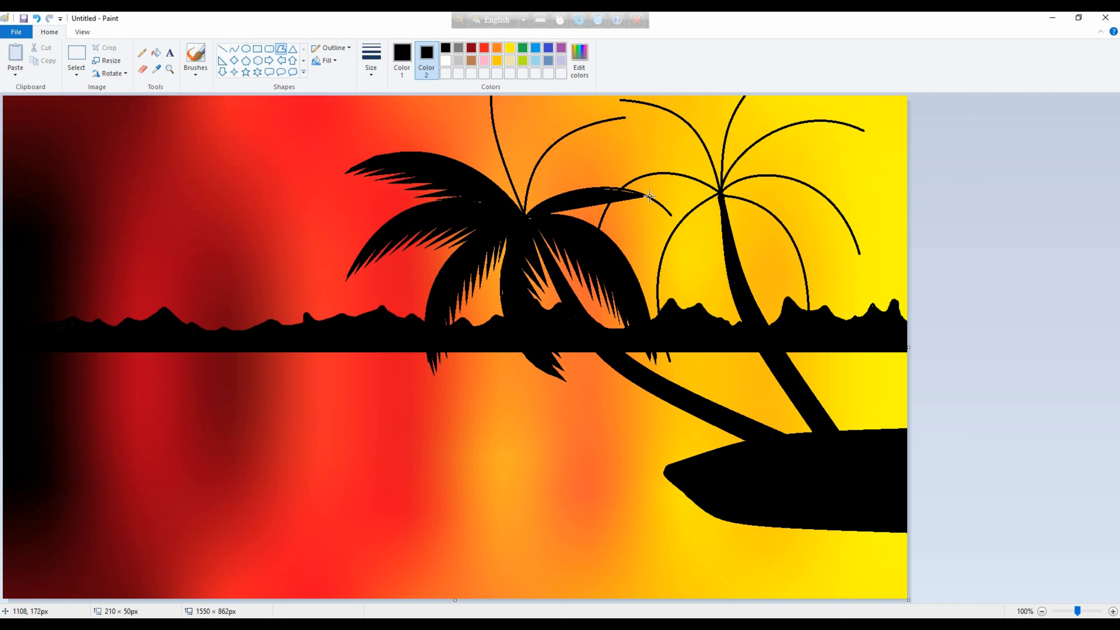
pyautogui.hotkey('ctrl', 'z')
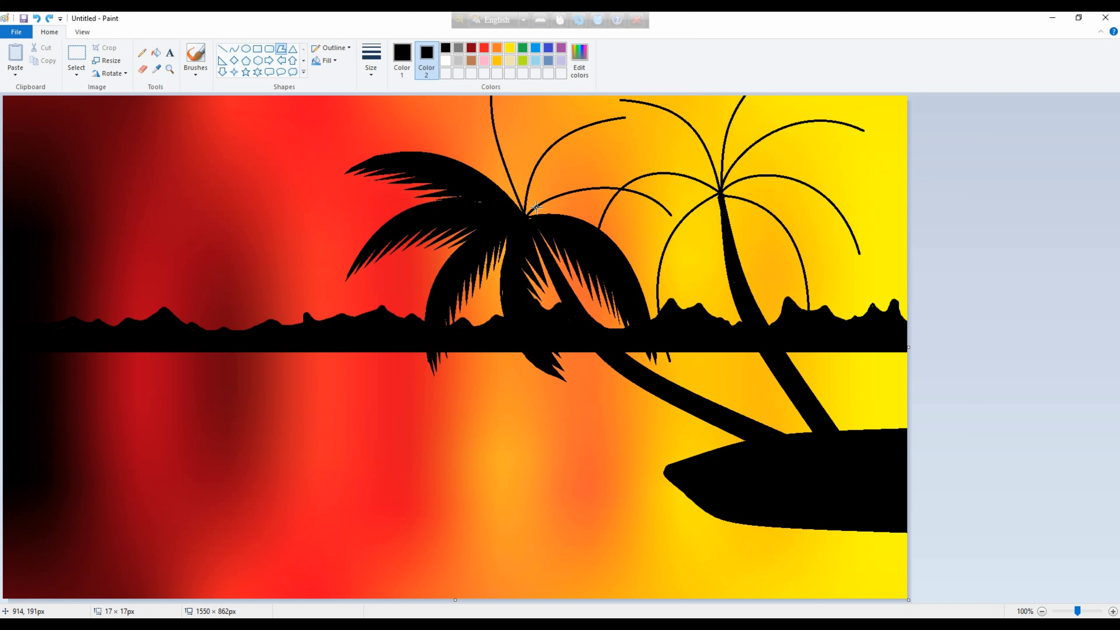
# Draw a black-filled polygon leaf with a jagged underside along the left palm's frond arching right toward the other palm
pyautogui.click(582, 190)
pyautogui.click(621, 189)
pyautogui.click(659, 201)
pyautogui.click(677, 224)
pyautogui.click(658, 214)
pyautogui.moveTo(525, 214); pyautogui.dragTo(544, 152)
pyautogui.click(580, 128)
pyautogui.click(604, 121)
pyautogui.click(625, 118)
pyautogui.click(594, 137)
pyautogui.click(613, 129)
pyautogui.click(581, 153)
pyautogui.click(606, 141)
pyautogui.click(565, 168)
pyautogui.click(598, 151)
pyautogui.click(560, 179)
pyautogui.click(586, 167)
pyautogui.hotkey('ctrl', 'z')
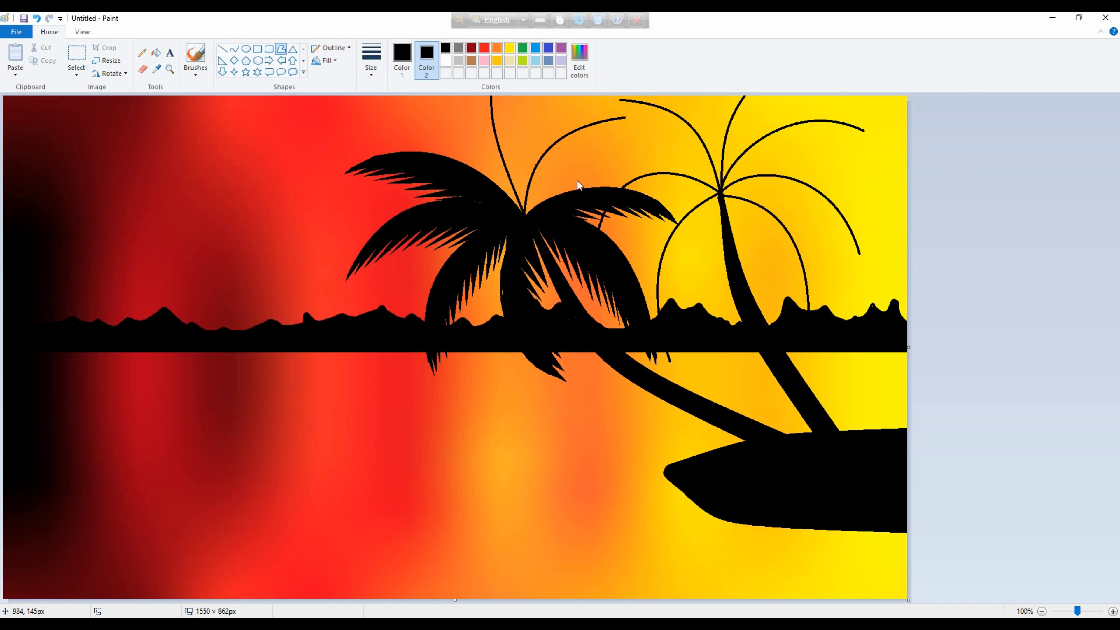
# Trace the upper edge of a black-filled polygon leaf along the left palm's frond rising to the upper right
pyautogui.click(535, 161)
pyautogui.click(554, 140)
pyautogui.click(566, 136)
pyautogui.click(600, 122)
pyautogui.click(627, 116)
# Shape the jagged underside of the left palm's upper right leaf, about 181 × 184 px, and finish the polygon at the crown
pyautogui.click(607, 130)
pyautogui.click(623, 125)
pyautogui.click(585, 146)
pyautogui.click(613, 136)
pyautogui.click(577, 157)
pyautogui.click(603, 146)
pyautogui.click(571, 167)
pyautogui.click(596, 157)
pyautogui.click(559, 179)
pyautogui.click(584, 171)
pyautogui.click(547, 193)
pyautogui.click(574, 181)
pyautogui.click(530, 218)
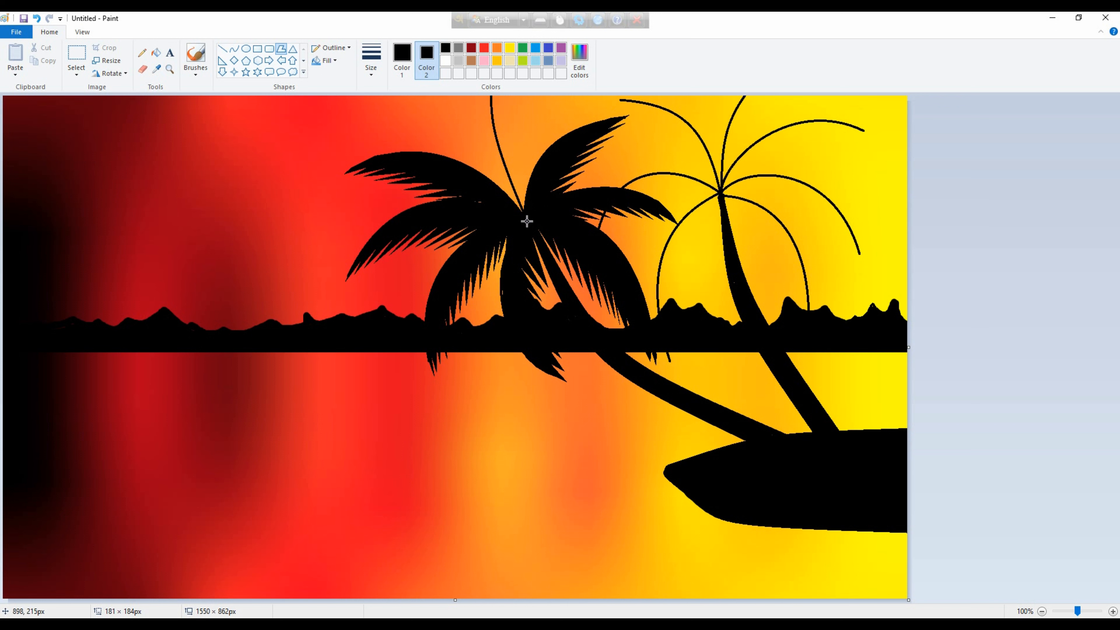
pyautogui.click(526, 220)
pyautogui.click(945, 218)
# Draw a black-filled polygon leaf with jagged sides along the left palm's upright frond reaching the canvas's upper edge
pyautogui.moveTo(523, 212); pyautogui.dragTo(494, 133)
pyautogui.hotkey('ctrl', 'z')
pyautogui.moveTo(494, 132); pyautogui.dragTo(507, 103)
pyautogui.click(493, 91)
pyautogui.click(505, 123)
pyautogui.click(511, 109)
pyautogui.click(511, 134)
pyautogui.click(517, 122)
pyautogui.click(517, 148)
pyautogui.click(521, 135)
pyautogui.click(522, 163)
# Draw a black-filled polygon leaf with a jagged inner edge along the right palm's frond hanging down to the left
pyautogui.moveTo(721, 193); pyautogui.dragTo(692, 213)
pyautogui.click(677, 225)
pyautogui.click(661, 260)
pyautogui.moveTo(662, 259); pyautogui.dragTo(677, 312)
pyautogui.click(680, 330)
pyautogui.click(677, 293)
pyautogui.click(682, 313)
pyautogui.click(685, 281)
pyautogui.click(689, 306)
pyautogui.click(694, 266)
pyautogui.click(698, 286)
pyautogui.click(701, 246)
pyautogui.click(703, 272)
pyautogui.click(707, 235)
pyautogui.click(711, 258)
pyautogui.click(709, 221)
# Draw a black-filled polygon leaf with a jagged inner edge along the right palm's frond hanging down to the right
pyautogui.moveTo(709, 220)
pyautogui.mouseDown()
pyautogui.moveTo(721, 190)
pyautogui.moveTo(754, 203)
pyautogui.mouseUp()
pyautogui.click(786, 228)
pyautogui.click(808, 310)
pyautogui.click(779, 291)
pyautogui.click(767, 279)
pyautogui.click(755, 241)
pyautogui.click(756, 269)
pyautogui.click(744, 231)
pyautogui.click(722, 195)
pyautogui.click(696, 231)
# Trace the curved upper edge of a black-filled polygon leaf, about 203 × 98 px, along the right palm's frond arching to the left
pyautogui.moveTo(717, 192); pyautogui.dragTo(694, 178)
pyautogui.click(662, 172)
pyautogui.click(641, 175)
pyautogui.click(621, 186)
pyautogui.click(606, 215)
pyautogui.click(606, 214)
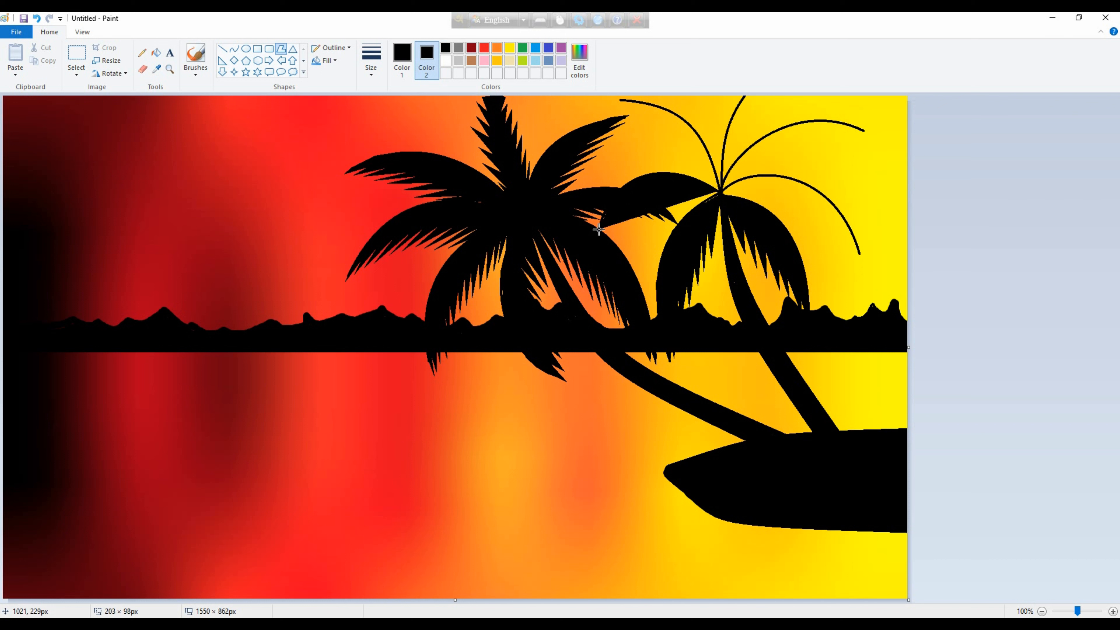
# Shape the jagged underside of the right palm's left-arching leaf, about 203 × 112 px, back to the crown and finish the polygon
pyautogui.click(605, 238)
pyautogui.click(612, 221)
pyautogui.click(610, 236)
pyautogui.click(620, 219)
pyautogui.click(618, 230)
pyautogui.click(633, 207)
pyautogui.click(631, 225)
pyautogui.click(649, 206)
pyautogui.click(643, 220)
pyautogui.click(661, 202)
pyautogui.click(656, 214)
pyautogui.click(678, 197)
pyautogui.click(669, 209)
pyautogui.click(690, 197)
pyautogui.click(674, 212)
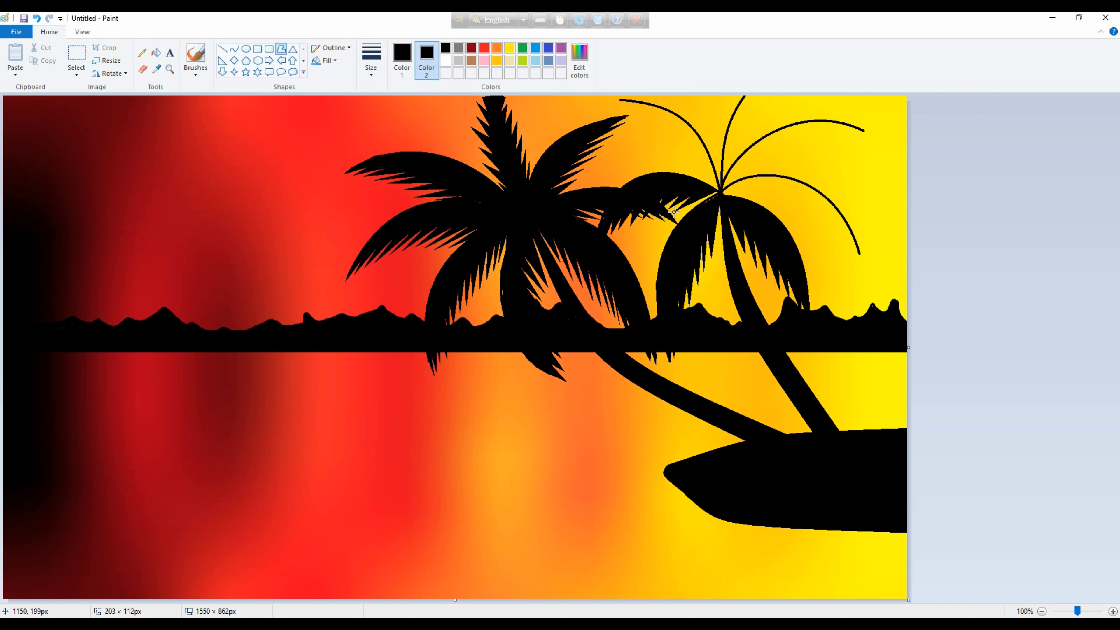
pyautogui.click(721, 193)
pyautogui.click(841, 206)
# Trace the curved upper edge of a black-filled polygon leaf, about 240 × 135 px, along the right palm's frond arching down to the right
pyautogui.moveTo(721, 193); pyautogui.dragTo(741, 179)
pyautogui.click(767, 175)
pyautogui.click(783, 177)
pyautogui.click(799, 182)
pyautogui.click(828, 200)
pyautogui.click(844, 217)
pyautogui.click(855, 240)
pyautogui.click(860, 250)
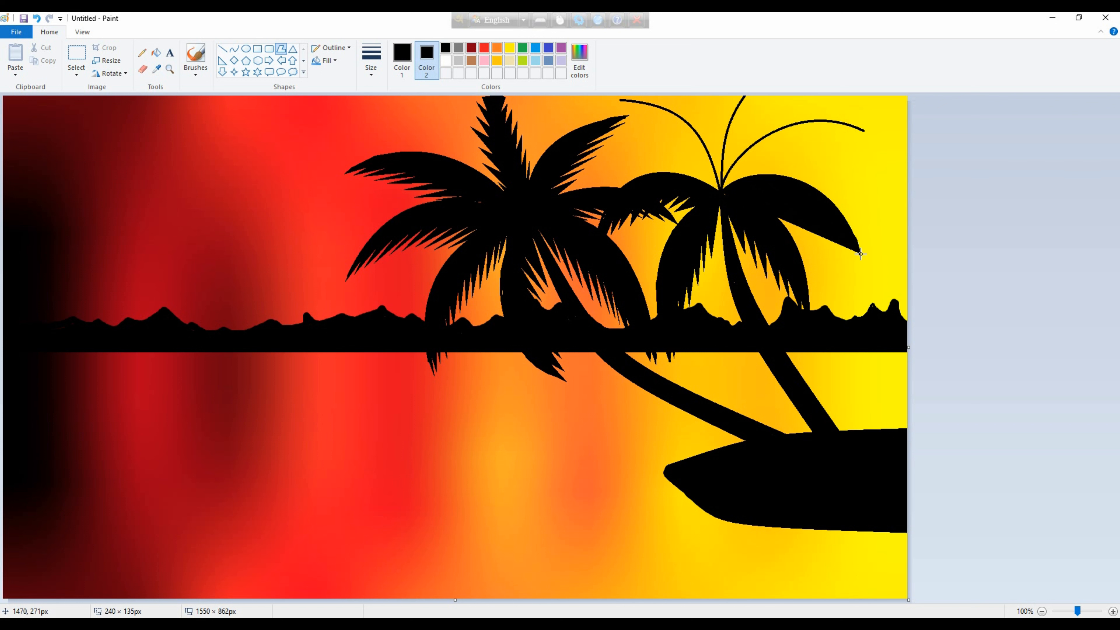
# Shape the jagged underside of the right palm's right-arching leaf back to the crown and finish the polygon
pyautogui.click(862, 266)
pyautogui.click(843, 257)
pyautogui.click(827, 230)
pyautogui.click(833, 250)
pyautogui.click(815, 224)
pyautogui.click(823, 244)
pyautogui.click(809, 238)
pyautogui.click(784, 214)
pyautogui.click(795, 229)
pyautogui.click(761, 202)
pyautogui.click(776, 221)
pyautogui.click(725, 194)
pyautogui.click(970, 215)
# Draw a black-filled polygon leaf, about 245 × 117 px, with a jagged underside along the right palm's frond arching up to the right
pyautogui.moveTo(721, 189); pyautogui.dragTo(728, 173)
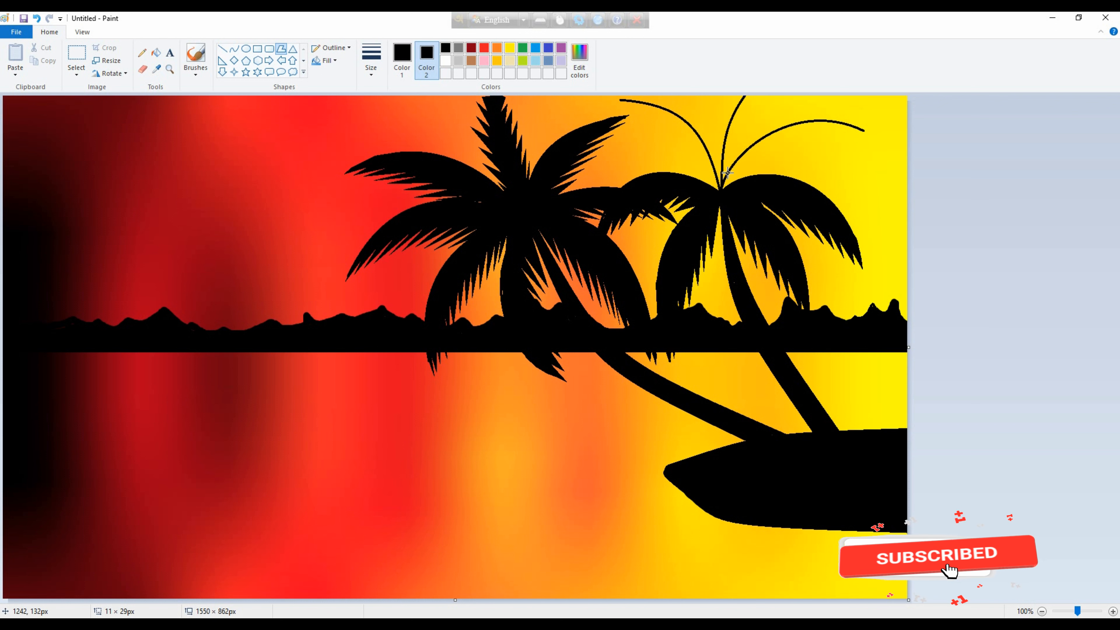
pyautogui.click(864, 131)
pyautogui.click(831, 131)
pyautogui.click(852, 135)
pyautogui.click(825, 151)
pyautogui.click(784, 159)
pyautogui.click(813, 159)
pyautogui.click(774, 166)
pyautogui.click(799, 167)
pyautogui.click(758, 174)
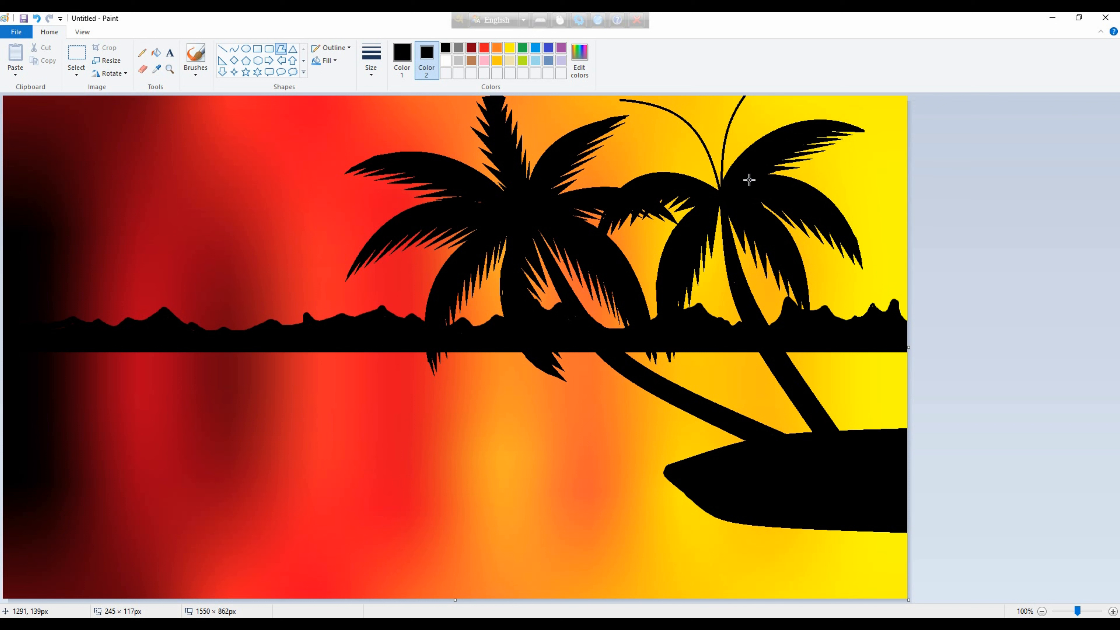
pyautogui.click(723, 197)
pyautogui.click(992, 178)
pyautogui.moveTo(717, 189); pyautogui.dragTo(649, 103)
pyautogui.click(619, 99)
pyautogui.click(610, 99)
pyautogui.click(633, 109)
pyautogui.click(617, 105)
pyautogui.click(649, 119)
pyautogui.click(629, 115)
pyautogui.press('Escape')
# Draw a black-filled polygon leaf, about 174 × 155 px, with a jagged underside along the right palm's frond arching up to the left
pyautogui.moveTo(701, 142); pyautogui.dragTo(618, 99)
pyautogui.click(637, 110)
pyautogui.click(625, 107)
pyautogui.click(647, 122)
pyautogui.click(631, 117)
pyautogui.click(661, 137)
pyautogui.click(639, 130)
pyautogui.click(673, 152)
pyautogui.click(647, 146)
pyautogui.click(683, 163)
pyautogui.click(660, 160)
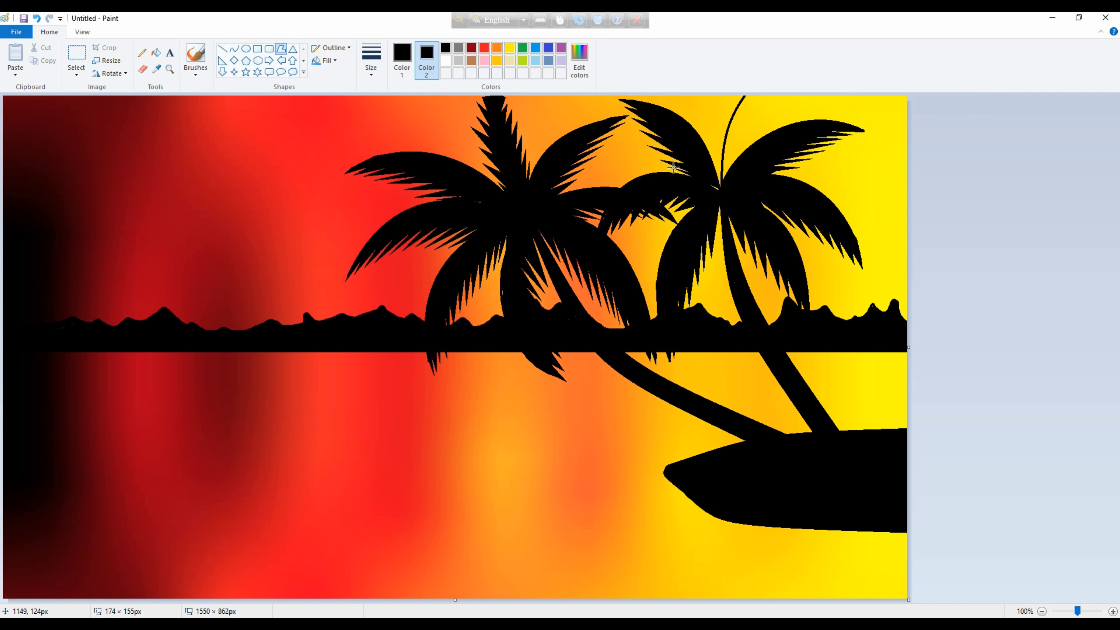
pyautogui.click(711, 191)
pyautogui.moveTo(721, 188); pyautogui.dragTo(731, 114)
pyautogui.click(746, 94)
pyautogui.hotkey('ctrl', 'z')
# Draw a black-filled polygon leaf, about 54 × 157 px, with a jagged right edge along the right palm's upright frond
pyautogui.moveTo(721, 188); pyautogui.dragTo(728, 127)
pyautogui.click(736, 109)
pyautogui.click(745, 98)
pyautogui.click(751, 97)
pyautogui.click(744, 108)
pyautogui.click(750, 107)
pyautogui.click(739, 128)
pyautogui.click(749, 119)
pyautogui.click(735, 145)
pyautogui.click(746, 132)
pyautogui.click(732, 156)
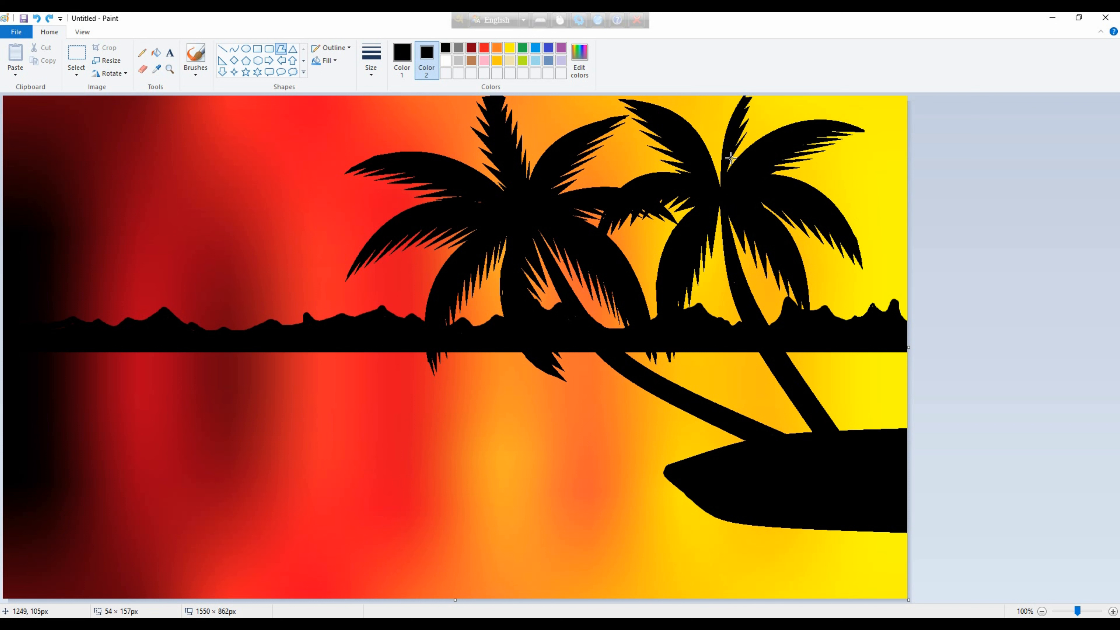
pyautogui.click(745, 144)
pyautogui.click(740, 155)
pyautogui.click(720, 189)
# Add a black-filled polygon with a jagged left edge to complete the right palm's upright leaf down to the crown
pyautogui.click(744, 96)
pyautogui.click(720, 187)
pyautogui.moveTo(720, 186); pyautogui.dragTo(731, 97)
pyautogui.click(724, 100)
pyautogui.click(722, 128)
pyautogui.click(716, 114)
pyautogui.click(716, 145)
pyautogui.click(710, 130)
pyautogui.click(713, 161)
pyautogui.click(725, 198)
pyautogui.click(1022, 260)
# Paint the island larger in black with the standard brush, extending it down to the canvas's lower edge
pyautogui.click(195, 72)
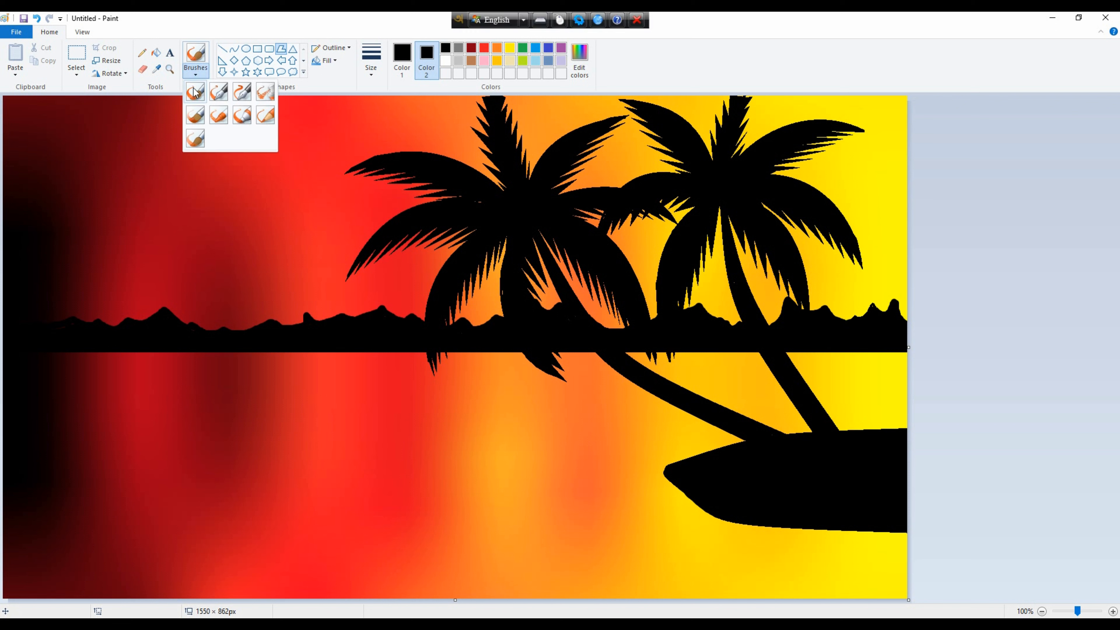
pyautogui.click(194, 91)
pyautogui.moveTo(705, 464)
pyautogui.mouseDown()
pyautogui.moveTo(715, 537)
pyautogui.moveTo(878, 613)
pyautogui.moveTo(785, 516)
pyautogui.moveTo(821, 572)
pyautogui.moveTo(743, 541)
pyautogui.moveTo(781, 489)
pyautogui.moveTo(871, 452)
pyautogui.mouseUp()
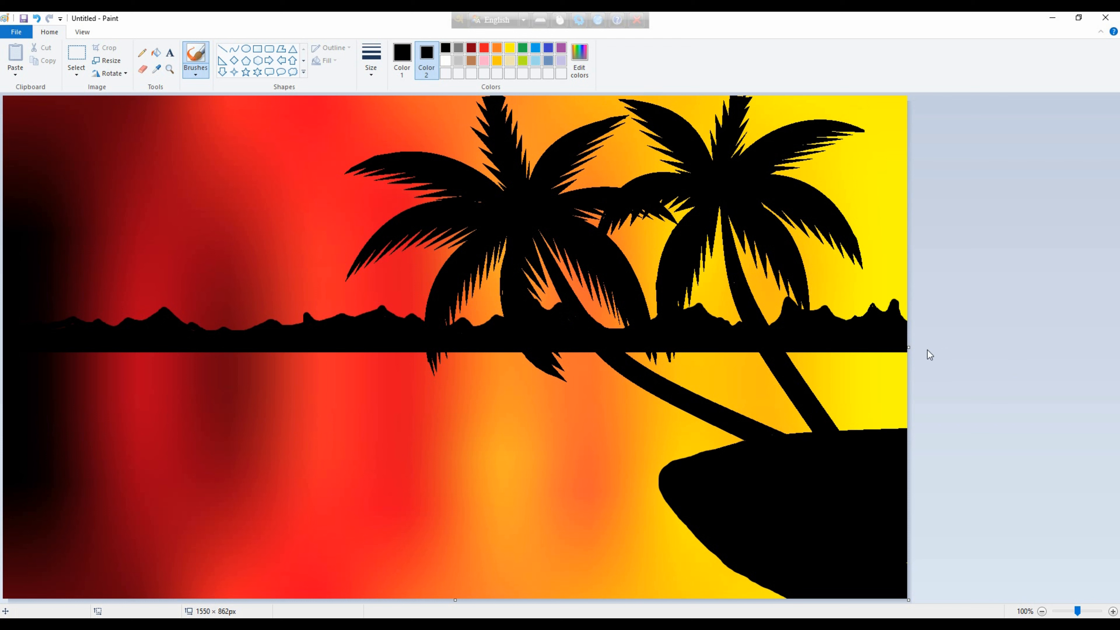
# Set Color 2 to white and widen the canvas to 1877 × 862 px, adding blank space beside the scene
pyautogui.click(446, 60)
pyautogui.click(223, 48)
pyautogui.moveTo(911, 347); pyautogui.dragTo(1098, 347)
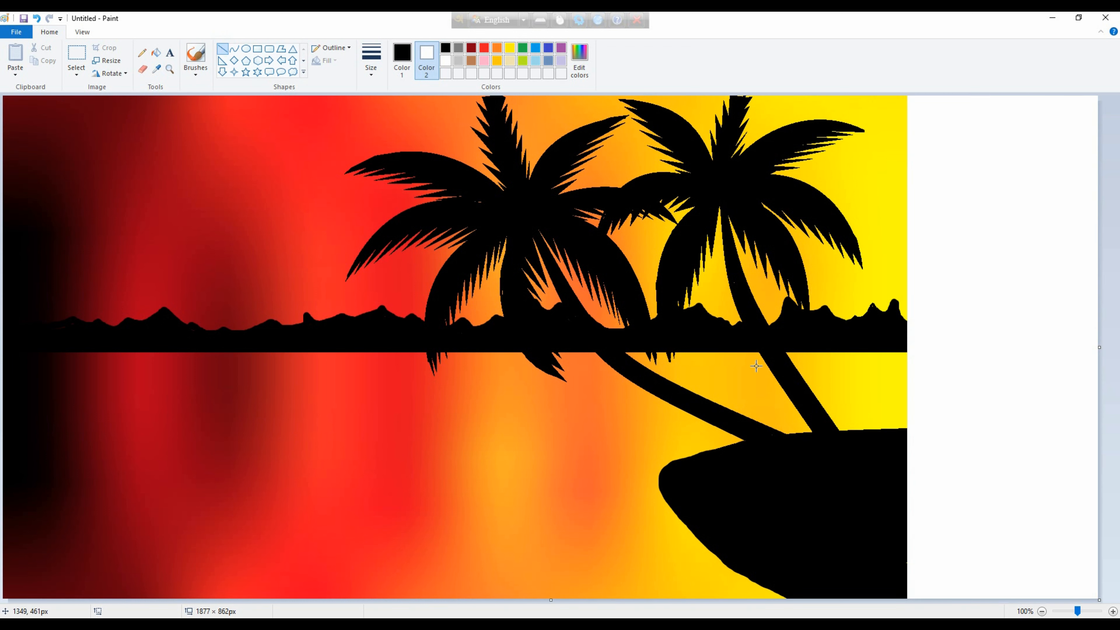
# Outline a boat hull about 206 px wide with a domed cabin in the blank area, using the Curve tool
pyautogui.click(234, 49)
pyautogui.moveTo(942, 373); pyautogui.dragTo(1062, 360)
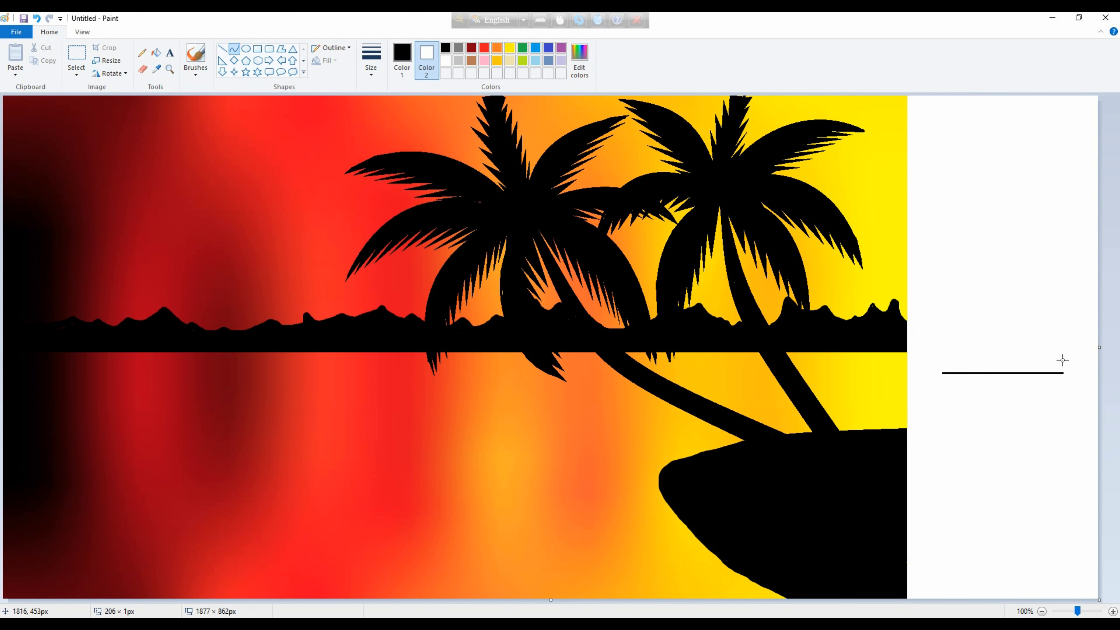
pyautogui.moveTo(984, 372); pyautogui.dragTo(1041, 394)
pyautogui.moveTo(942, 373); pyautogui.dragTo(1001, 346)
pyautogui.click(1016, 466)
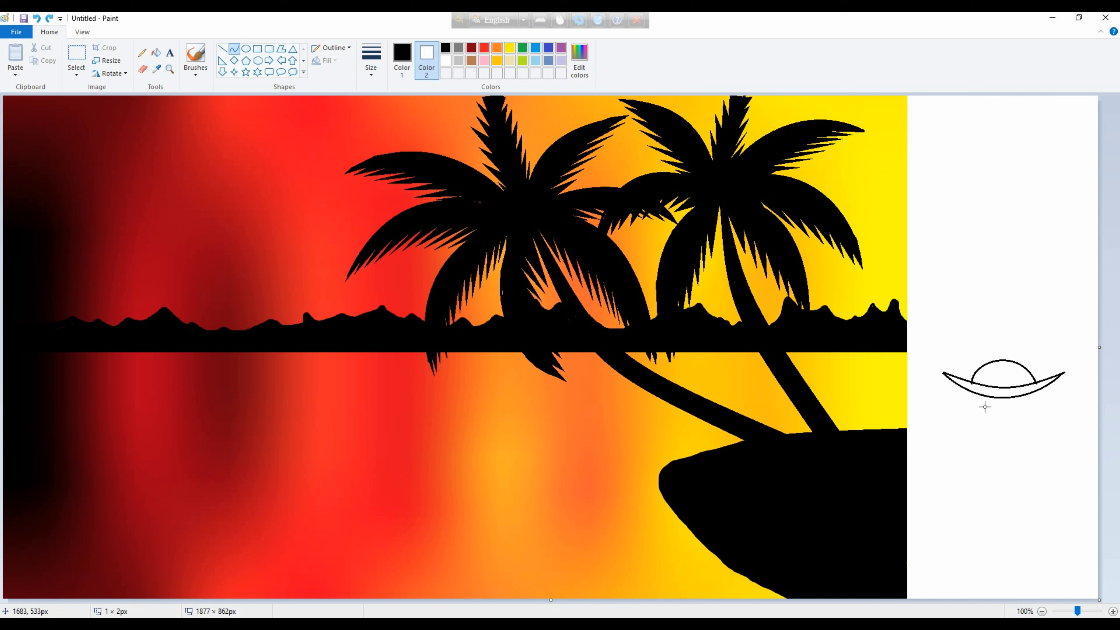
# Draw a straight vertical mast at the cabin's left end and a curved triangular sail reaching to the hull's right tip
pyautogui.click(225, 54)
pyautogui.moveTo(971, 383); pyautogui.dragTo(969, 337)
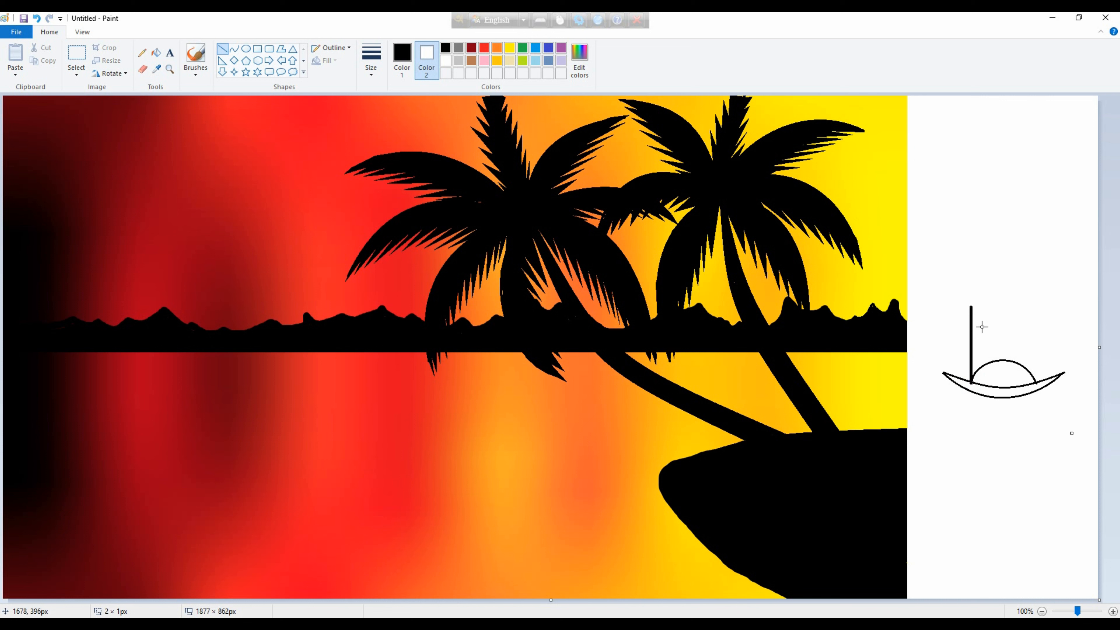
pyautogui.click(235, 48)
pyautogui.moveTo(970, 307); pyautogui.dragTo(1055, 376)
pyautogui.moveTo(992, 326); pyautogui.dragTo(1062, 320)
pyautogui.click(1054, 375)
pyautogui.moveTo(1054, 375)
pyautogui.mouseDown()
pyautogui.moveTo(971, 363)
pyautogui.moveTo(1005, 348)
pyautogui.moveTo(985, 349)
pyautogui.mouseUp()
pyautogui.moveTo(971, 306); pyautogui.dragTo(972, 362)
pyautogui.moveTo(972, 329); pyautogui.dragTo(978, 333)
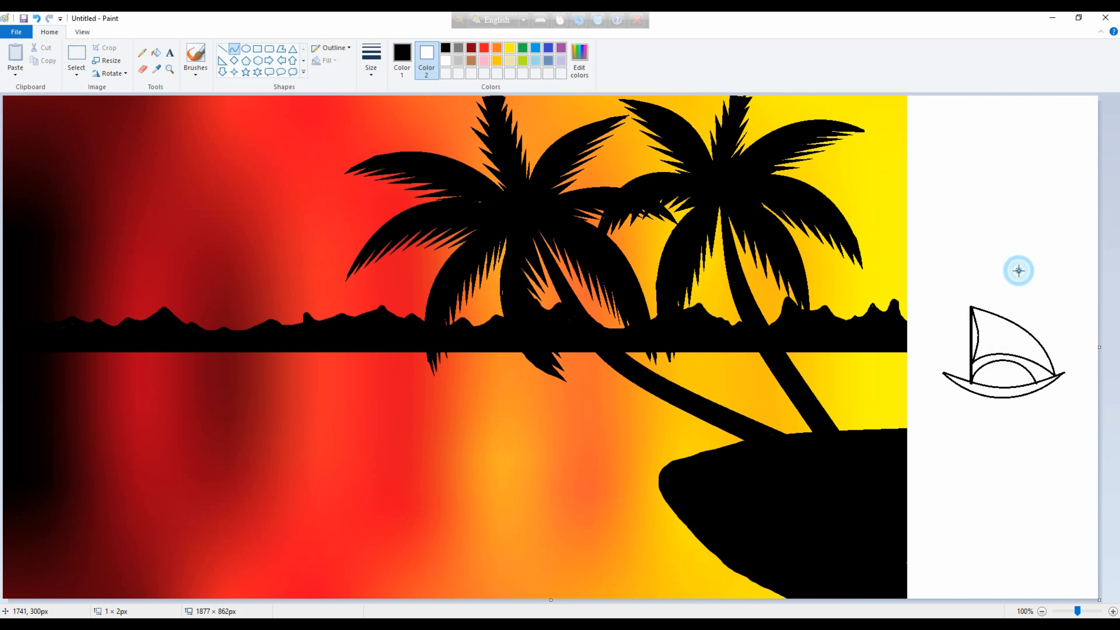
# Fill the boat's sail, cabin and hull with black
pyautogui.click(156, 52)
pyautogui.click(1009, 339)
pyautogui.click(1013, 387)
pyautogui.click(1012, 388)
# Place the boat on the water twice: a large one in the red area and a shrunken one below the horizon near the right palm
pyautogui.click(77, 53)
pyautogui.moveTo(927, 279); pyautogui.dragTo(1082, 430)
pyautogui.moveTo(1048, 372); pyautogui.dragTo(854, 361)
pyautogui.moveTo(769, 280); pyautogui.dragTo(834, 357)
pyautogui.moveTo(880, 403); pyautogui.dragTo(866, 395)
pyautogui.moveTo(819, 351); pyautogui.dragTo(839, 370)
pyautogui.moveTo(866, 384)
pyautogui.mouseDown()
pyautogui.moveTo(862, 372)
pyautogui.moveTo(846, 382)
pyautogui.mouseUp()
pyautogui.moveTo(879, 388); pyautogui.dragTo(876, 382)
pyautogui.click(1057, 401)
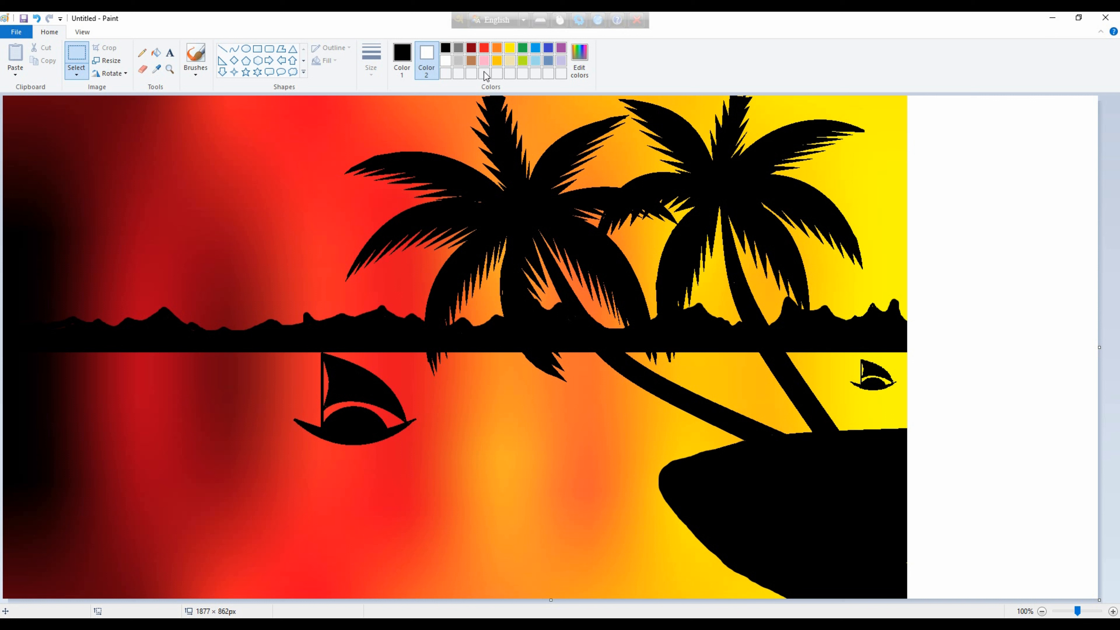
# Pick a dark red from the background and draw short horizontal ripple lines on the red water left of the large boat
pyautogui.click(156, 69)
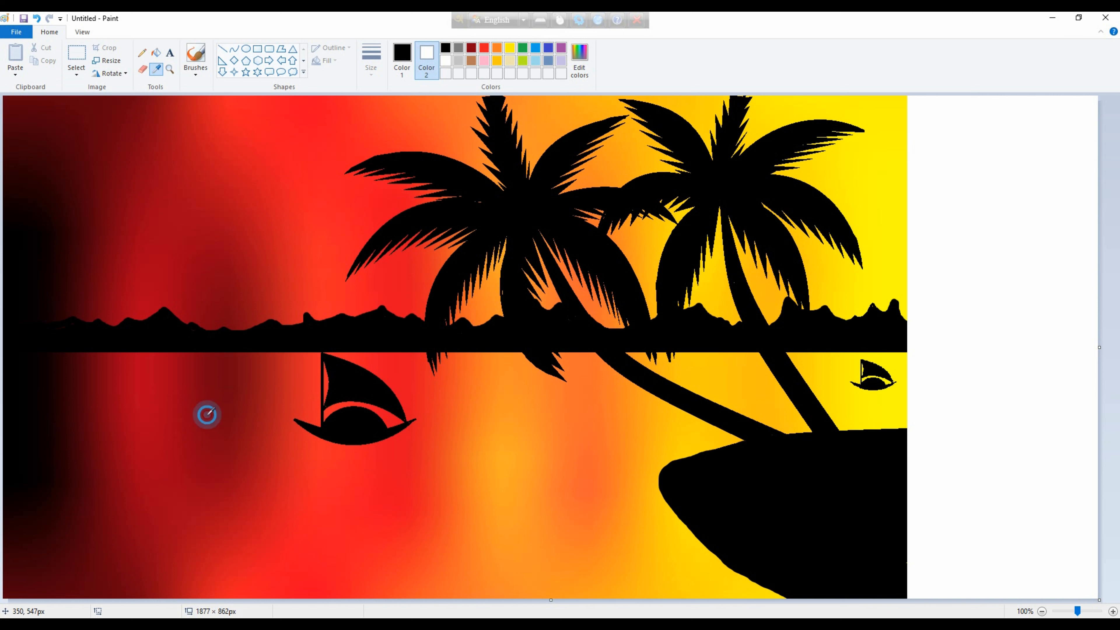
pyautogui.click(207, 414)
pyautogui.moveTo(134, 426); pyautogui.dragTo(160, 426)
pyautogui.moveTo(170, 366); pyautogui.dragTo(187, 366)
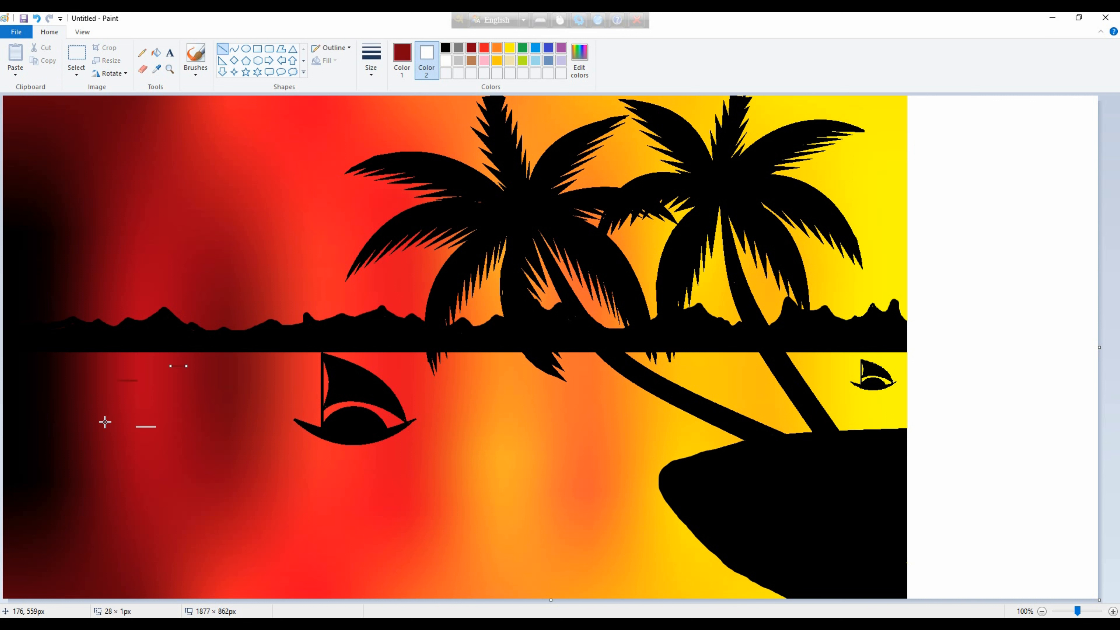
pyautogui.hotkey('ctrl', 'z')
pyautogui.moveTo(223, 399); pyautogui.dragTo(247, 420)
pyautogui.moveTo(235, 454); pyautogui.dragTo(260, 456)
pyautogui.moveTo(242, 494); pyautogui.dragTo(251, 495)
# Set Color 1 to black and draw a tuft of thin grass blades in the blank area with the Pencil
pyautogui.click(401, 55)
pyautogui.click(445, 48)
pyautogui.moveTo(948, 416)
pyautogui.mouseDown()
pyautogui.moveTo(1068, 415)
pyautogui.moveTo(945, 346)
pyautogui.moveTo(969, 418)
pyautogui.moveTo(937, 275)
pyautogui.moveTo(982, 415)
pyautogui.moveTo(962, 291)
pyautogui.moveTo(993, 365)
pyautogui.moveTo(1021, 352)
pyautogui.moveTo(1027, 393)
pyautogui.moveTo(1041, 313)
pyautogui.mouseUp()
pyautogui.click(142, 52)
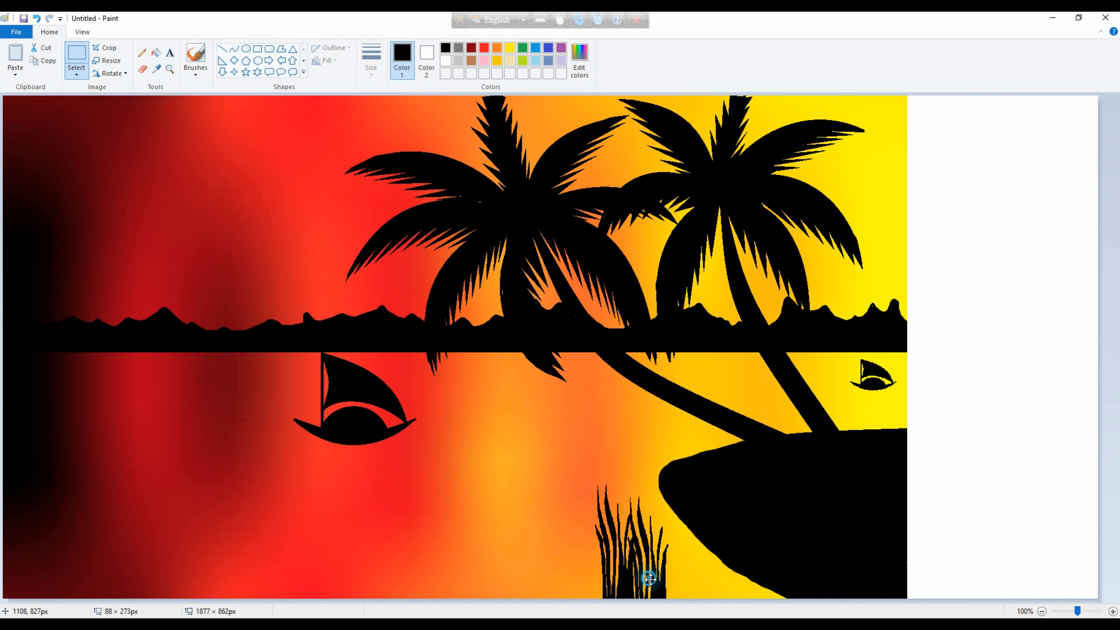
# Copy the grass tuft repeatedly along the island's shoreline and upper edge
pyautogui.moveTo(647, 578)
pyautogui.mouseDown()
pyautogui.moveTo(713, 585)
pyautogui.moveTo(709, 513)
pyautogui.moveTo(726, 515)
pyautogui.mouseUp()
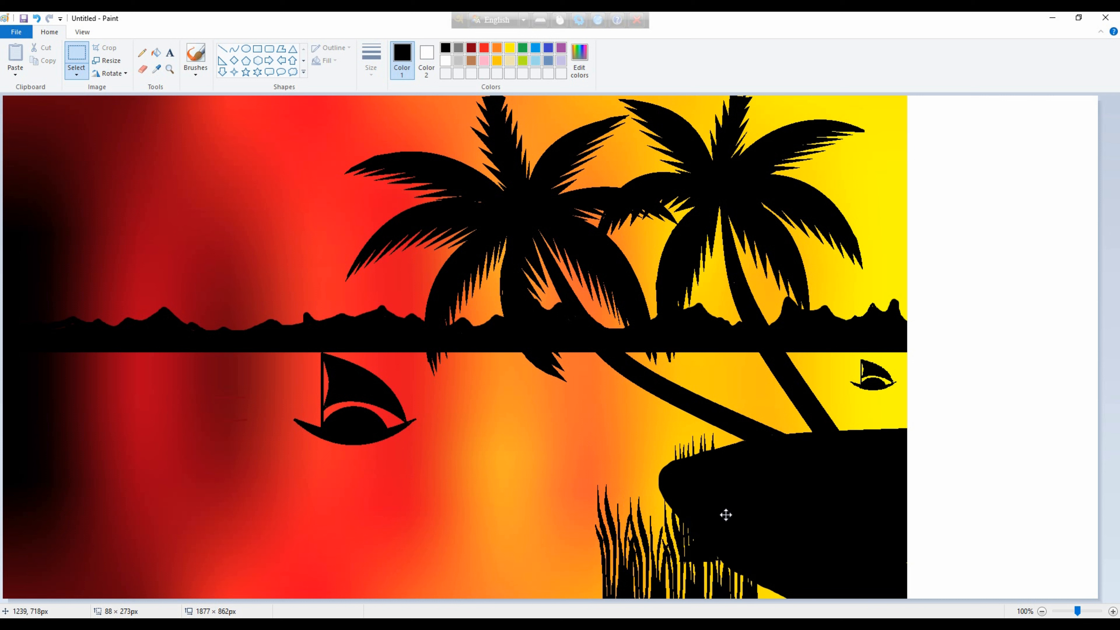
pyautogui.moveTo(850, 500)
pyautogui.mouseDown()
pyautogui.moveTo(860, 475)
pyautogui.moveTo(912, 494)
pyautogui.mouseUp()
pyautogui.moveTo(783, 509)
pyautogui.mouseDown()
pyautogui.moveTo(817, 493)
pyautogui.moveTo(693, 498)
pyautogui.moveTo(682, 582)
pyautogui.moveTo(759, 600)
pyautogui.moveTo(792, 590)
pyautogui.moveTo(657, 534)
pyautogui.mouseUp()
pyautogui.moveTo(657, 534)
pyautogui.mouseDown()
pyautogui.moveTo(662, 513)
pyautogui.moveTo(555, 591)
pyautogui.moveTo(728, 578)
pyautogui.moveTo(860, 590)
pyautogui.mouseUp()
pyautogui.click(723, 480)
# Paint the gaps in the island's grassy lower part solid black with the Oil brush
pyautogui.click(202, 76)
pyautogui.click(195, 116)
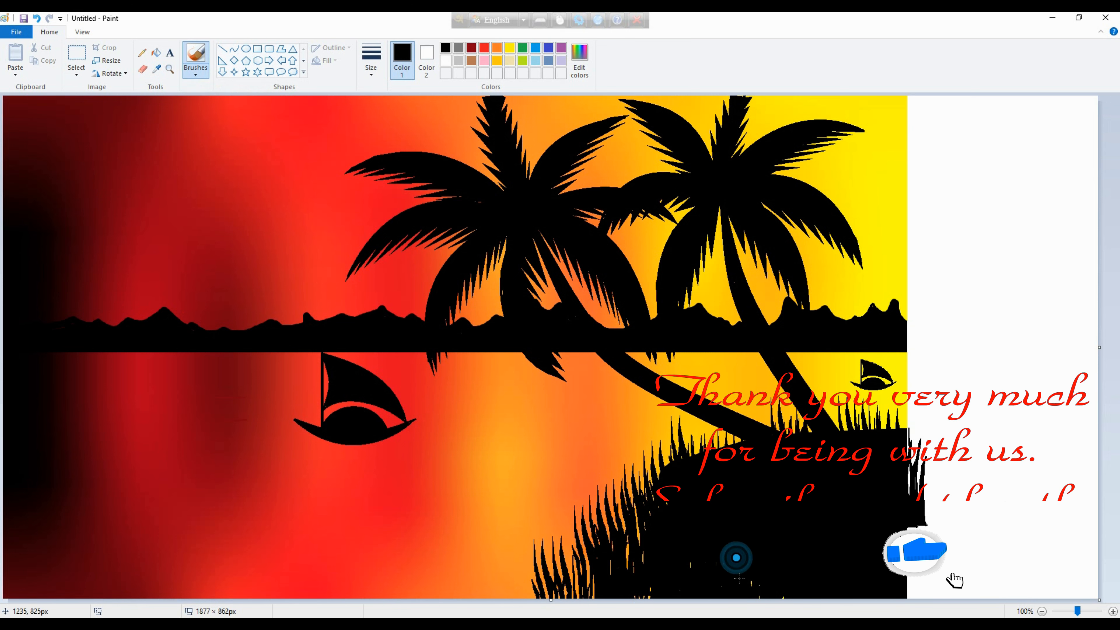